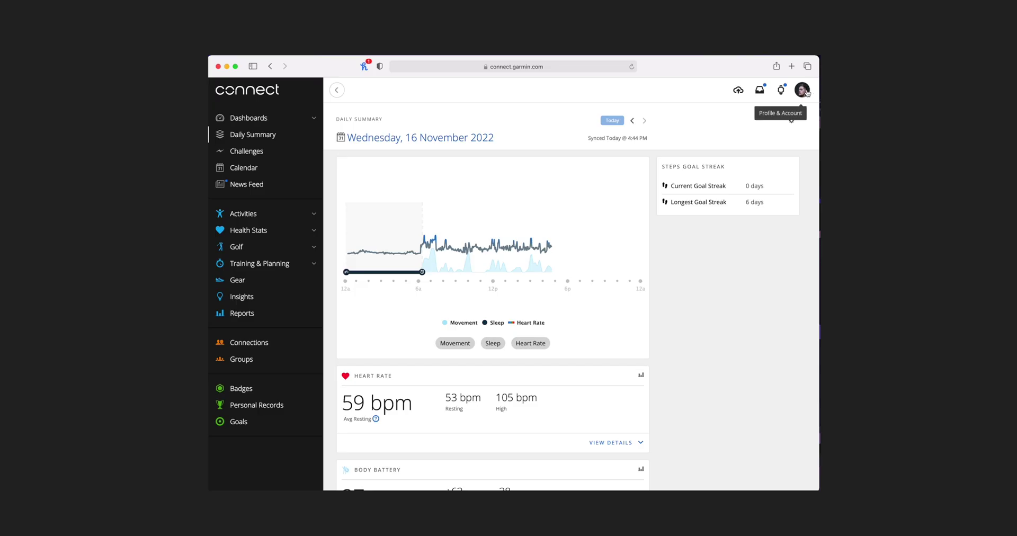
Set Homepage to Dashboard under Display Preferences in Account Settings.
click(802, 90)
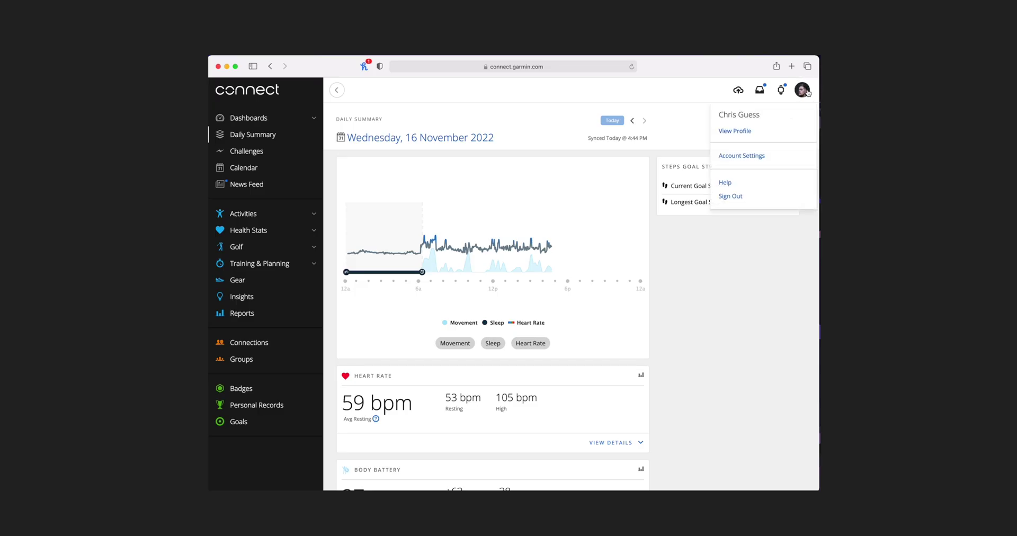
click(757, 156)
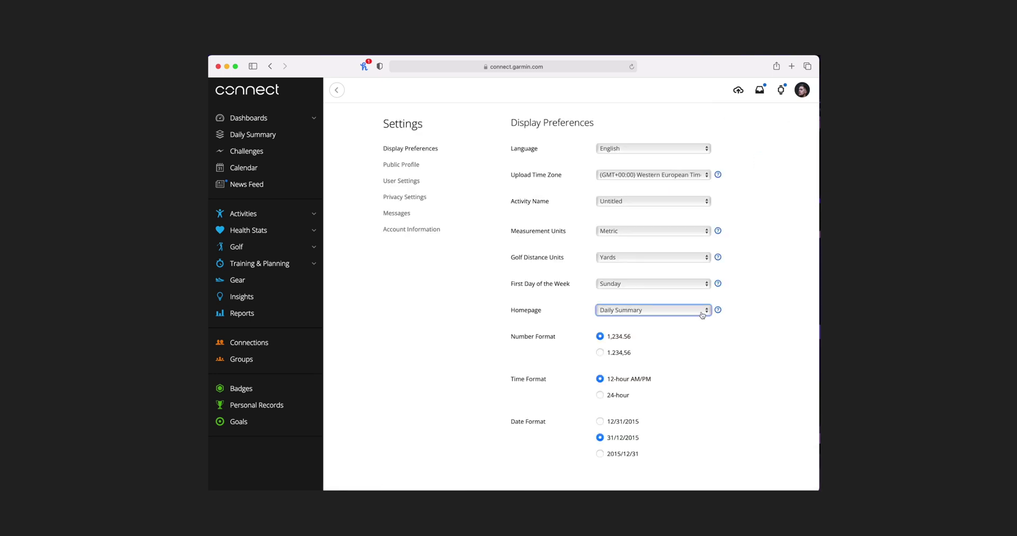
click(702, 315)
click(690, 319)
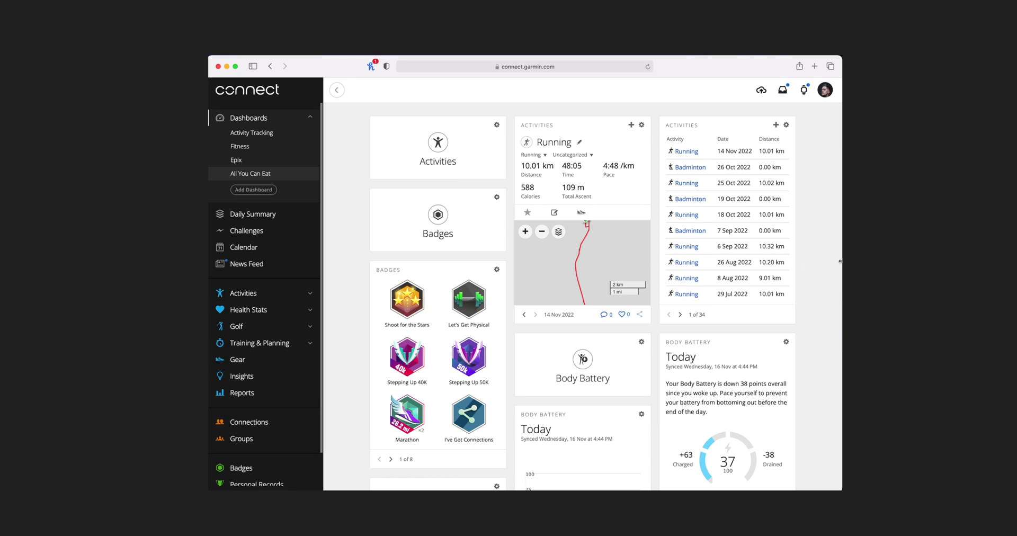
drag(840, 261, 553, 256)
Narrow the Safari window so the dashboard widgets stack in one column.
drag(841, 259, 551, 255)
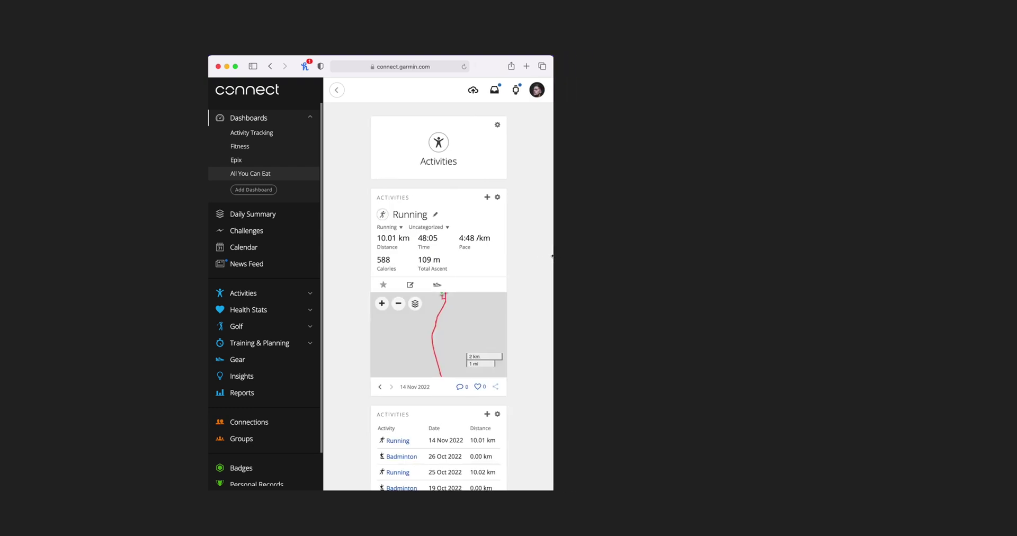
scroll(551, 256, down, 20)
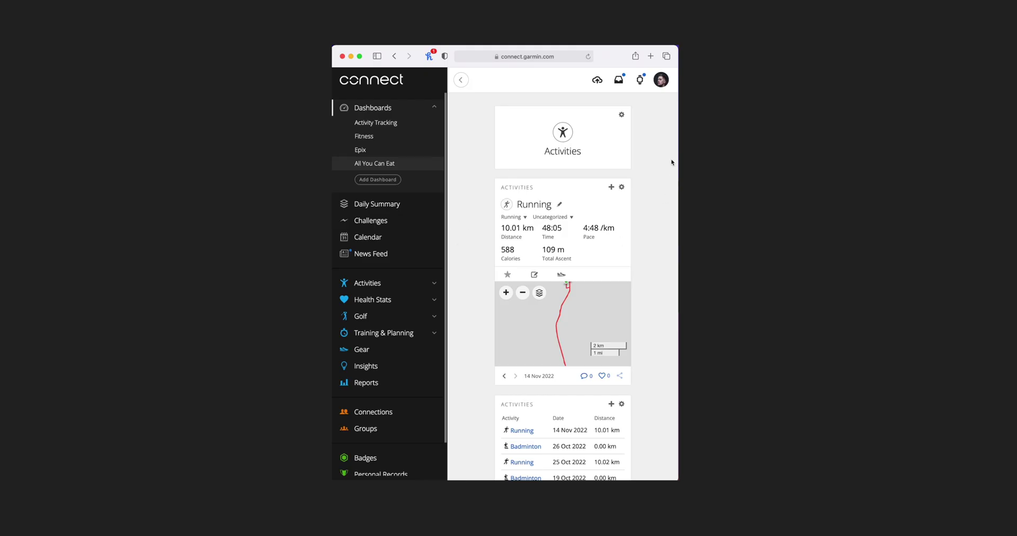
click(577, 146)
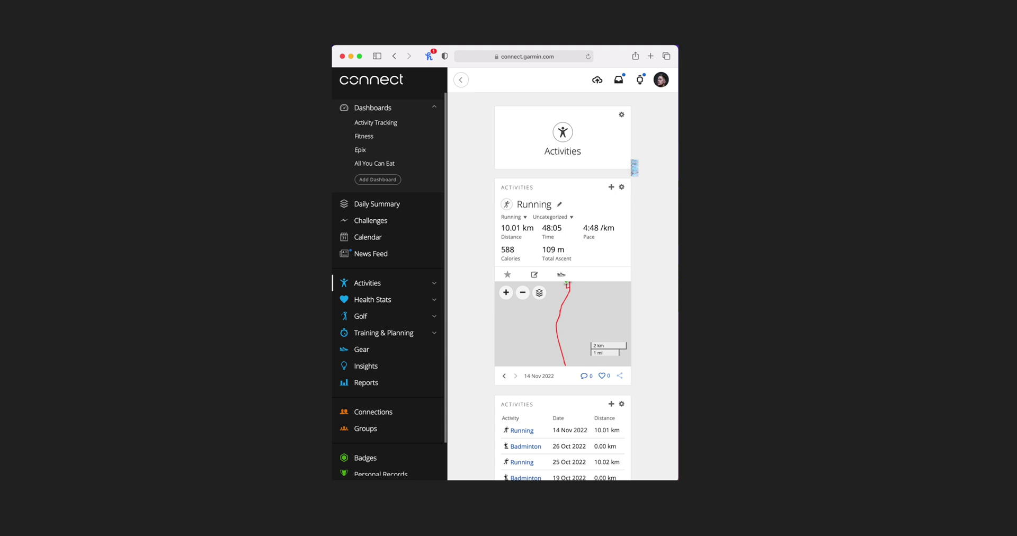
Rename the 14 Nov 2022 run to 'Running afternoon', then browse activities to the 25 Oct run.
click(364, 283)
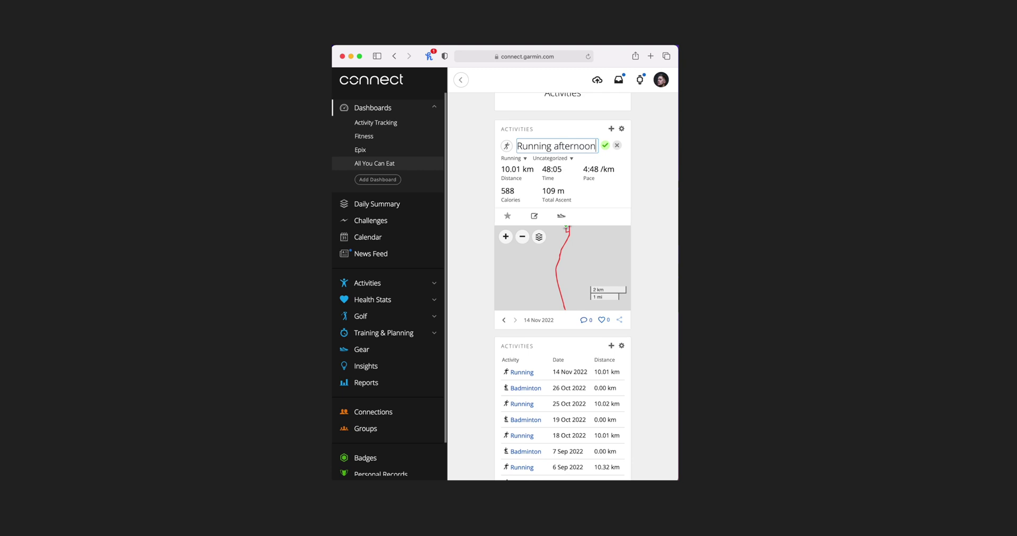
click(605, 149)
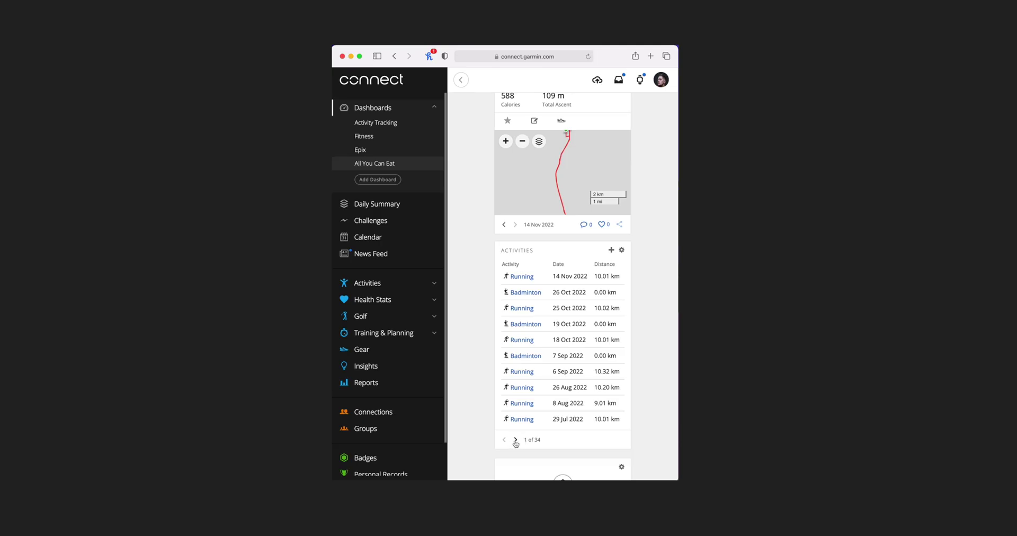
click(515, 440)
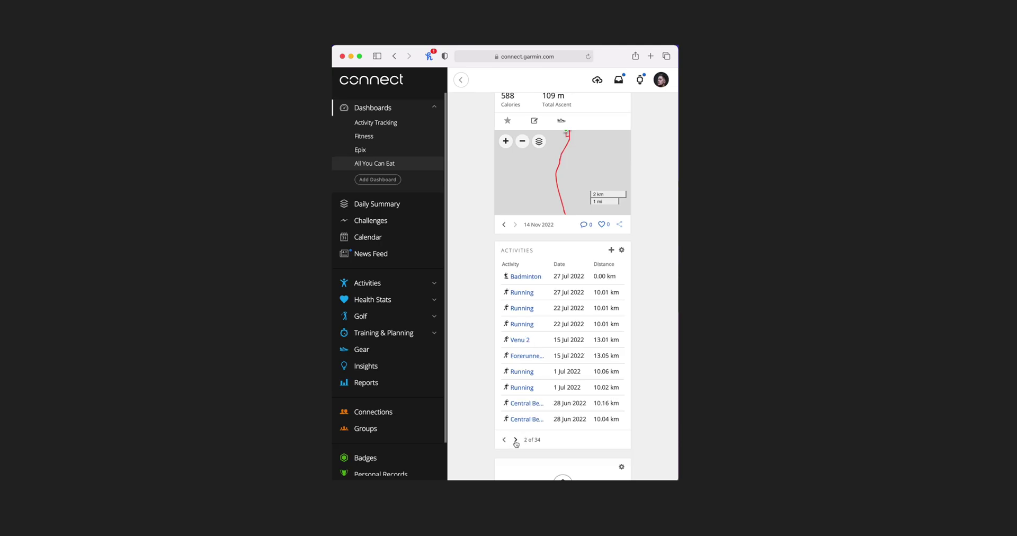
click(504, 441)
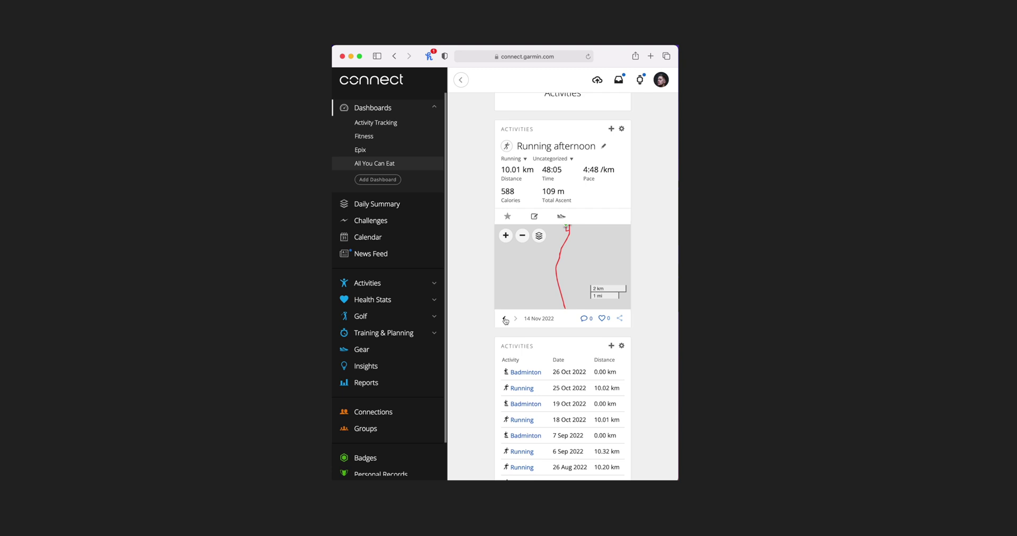
click(504, 318)
click(505, 318)
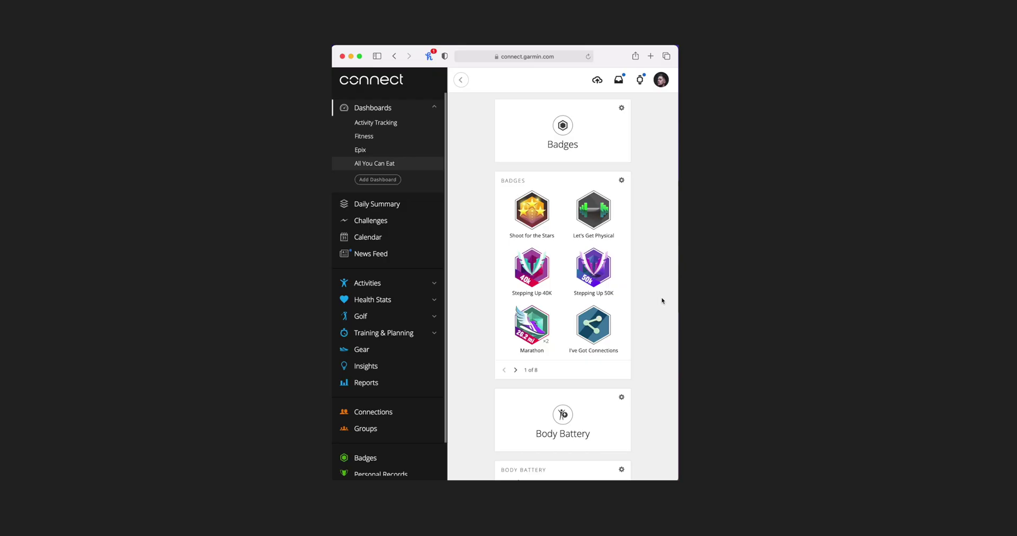
Show page 2 of earned badges, then look down past Body Battery to the Calendar widgets.
click(515, 370)
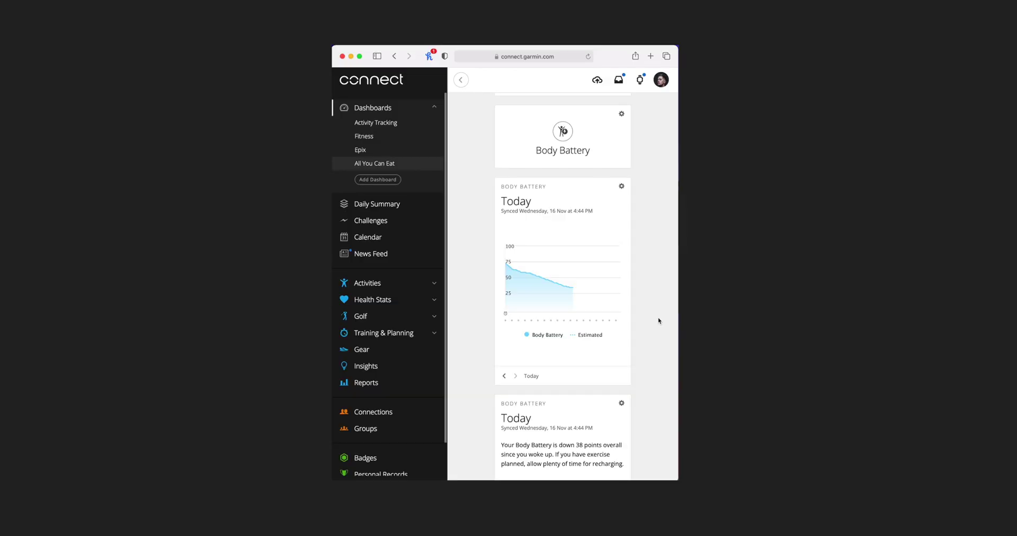
scroll(659, 320, down, 1)
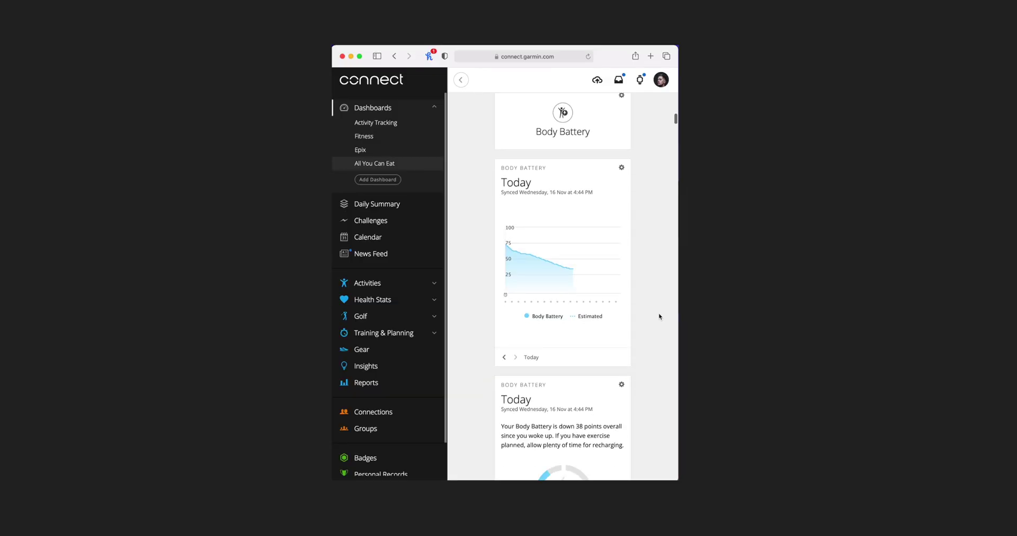
scroll(661, 296, down, 3)
scroll(660, 296, up, 1)
scroll(661, 296, down, 1)
scroll(661, 296, down, 1)
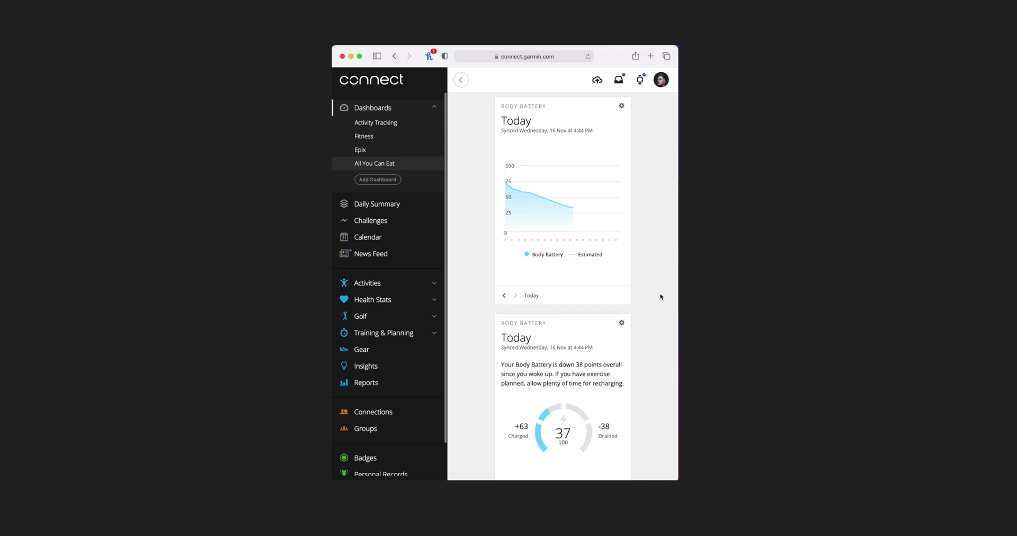
scroll(660, 297, down, 4)
scroll(661, 296, up, 4)
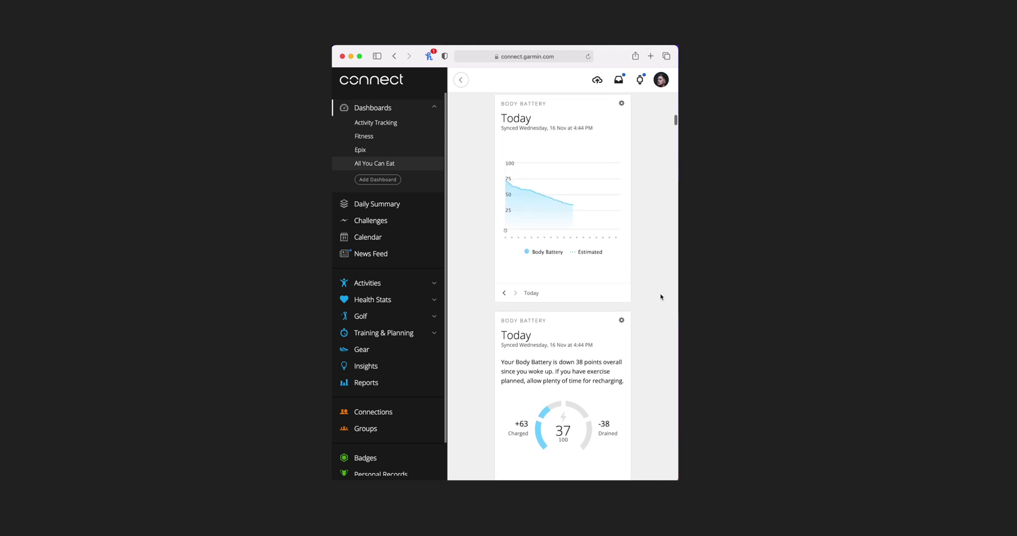
scroll(661, 297, up, 1)
scroll(660, 297, up, 3)
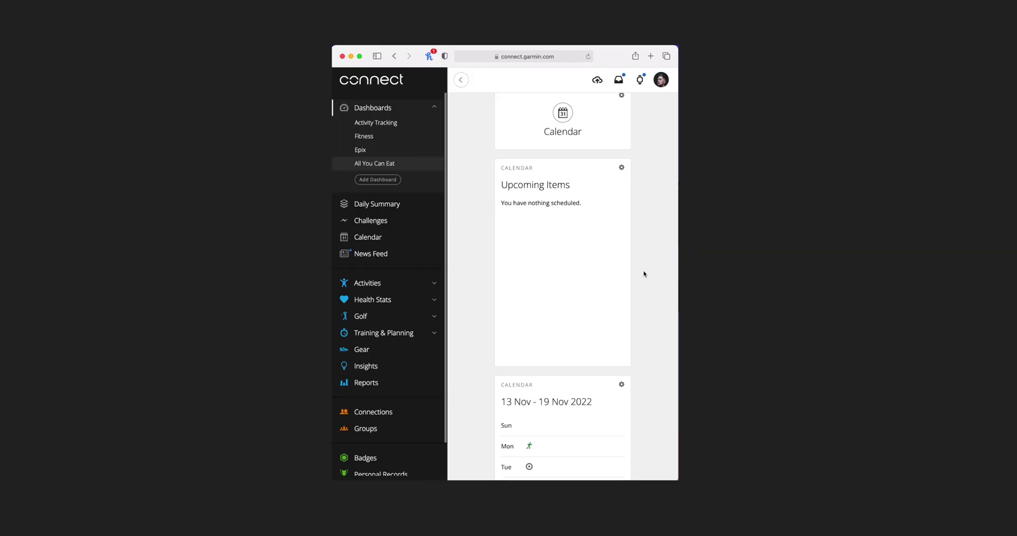
scroll(644, 273, down, 10)
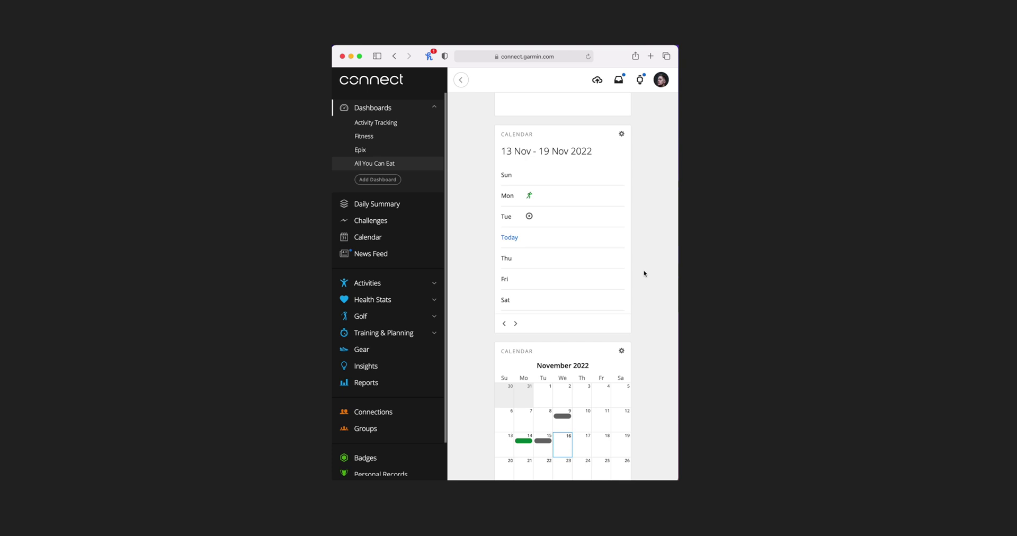
scroll(644, 274, down, 8)
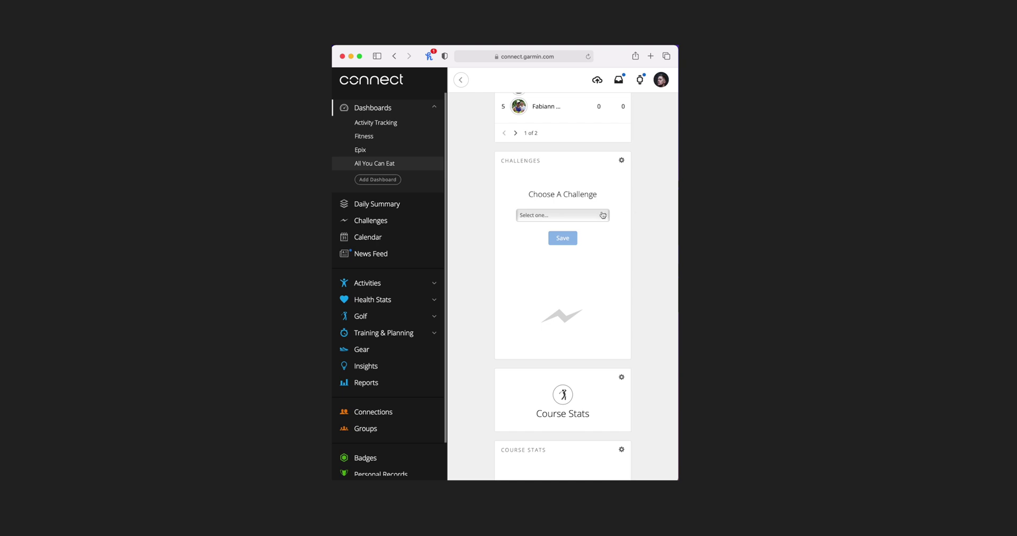
click(603, 215)
click(640, 218)
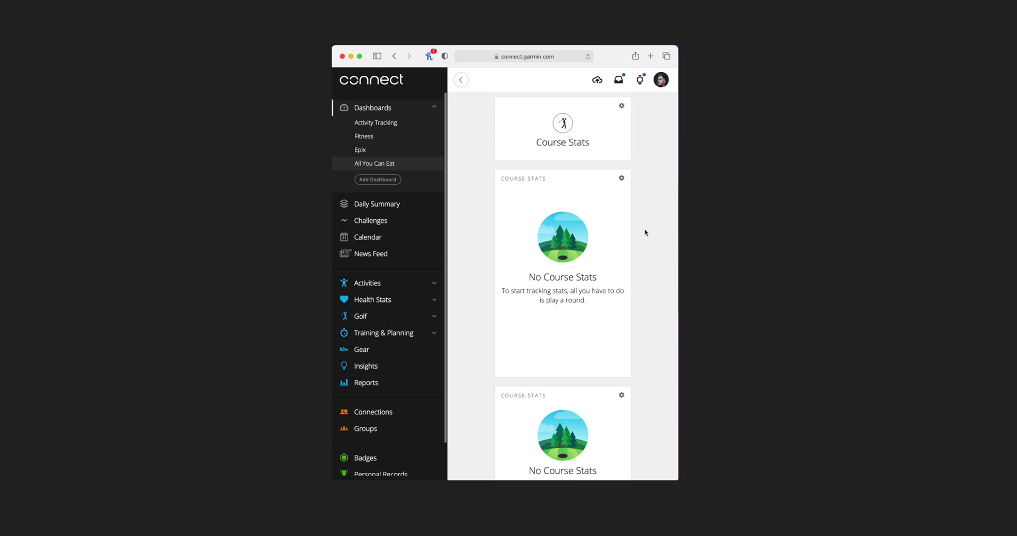
scroll(645, 232, down, 3)
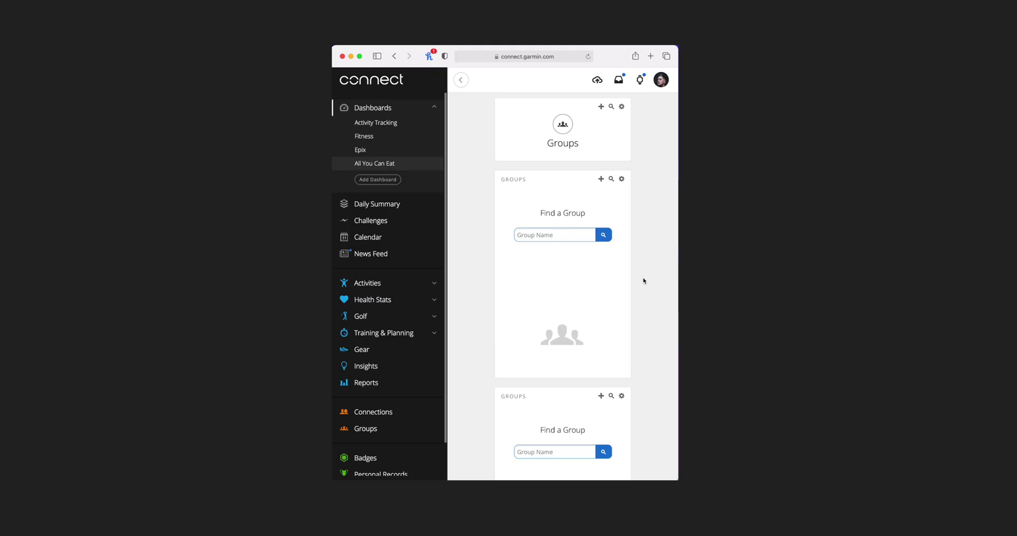
Open the Groups widget's gear settings menu.
scroll(644, 281, down, 5)
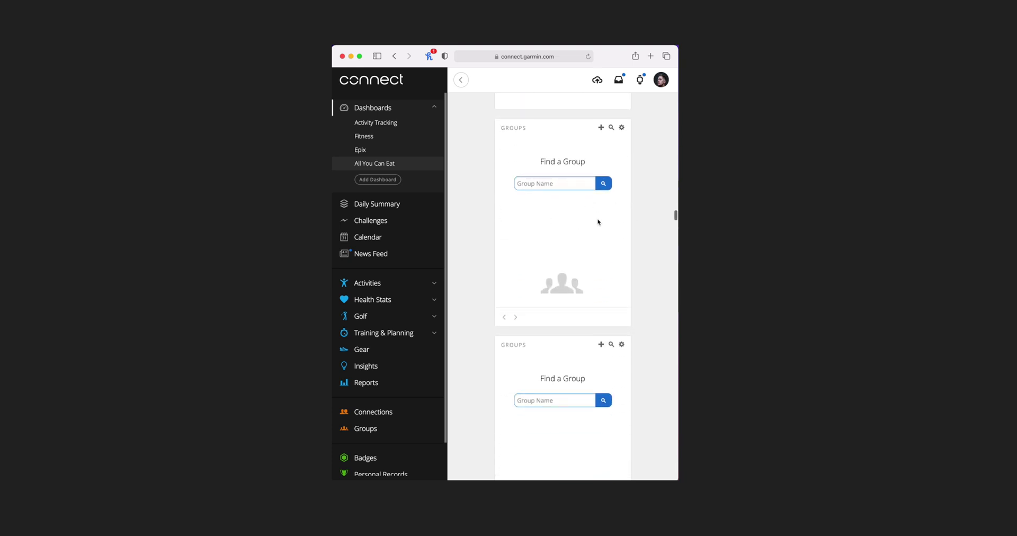
click(621, 128)
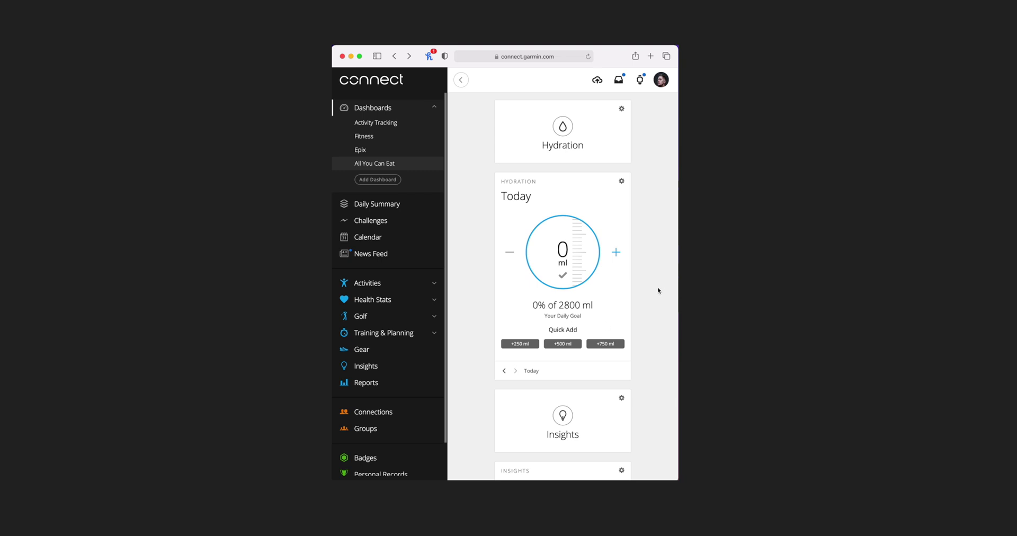
Add 246 ml of water to today's Hydration total with the + button.
click(617, 254)
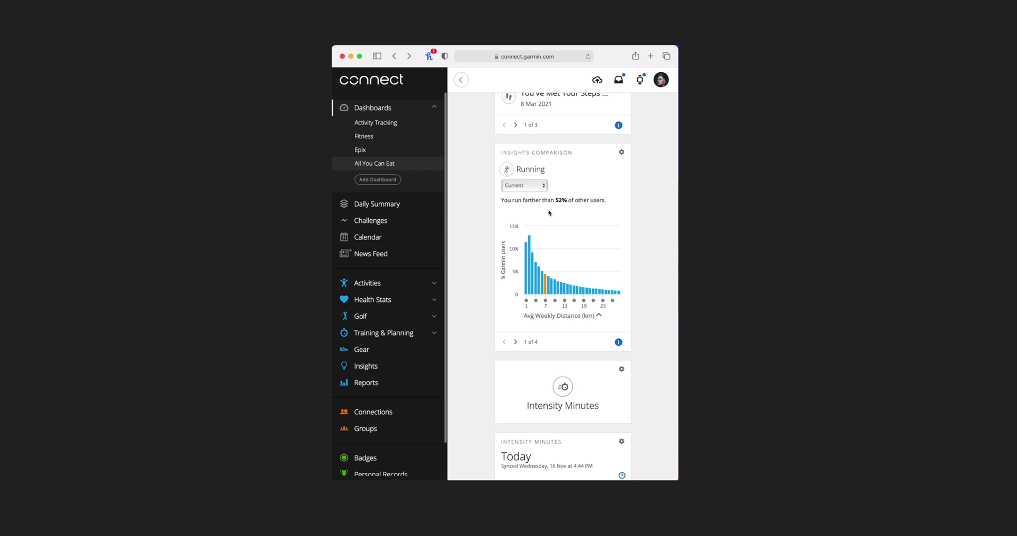
Advance Insights Comparison through Steps and Floors to Sleep.
click(515, 342)
click(516, 342)
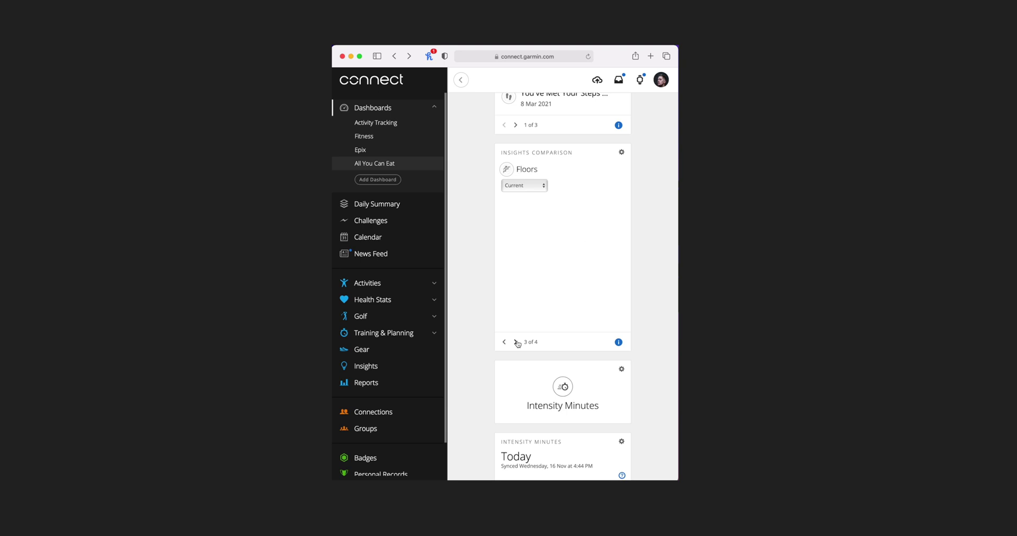
click(516, 342)
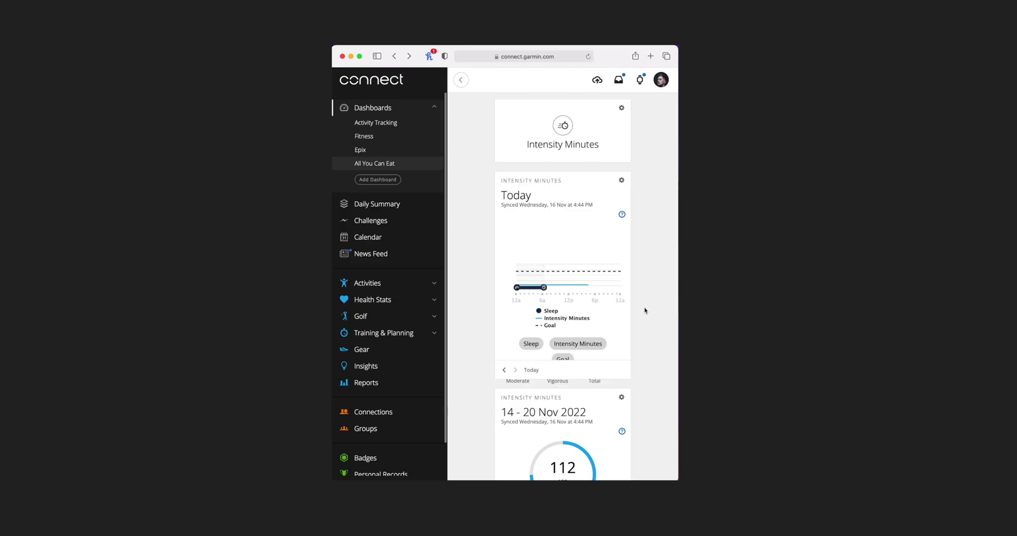
Look through the daily and weekly Intensity Minutes widgets down to Personal Records.
scroll(645, 310, down, 1)
scroll(606, 292, down, 5)
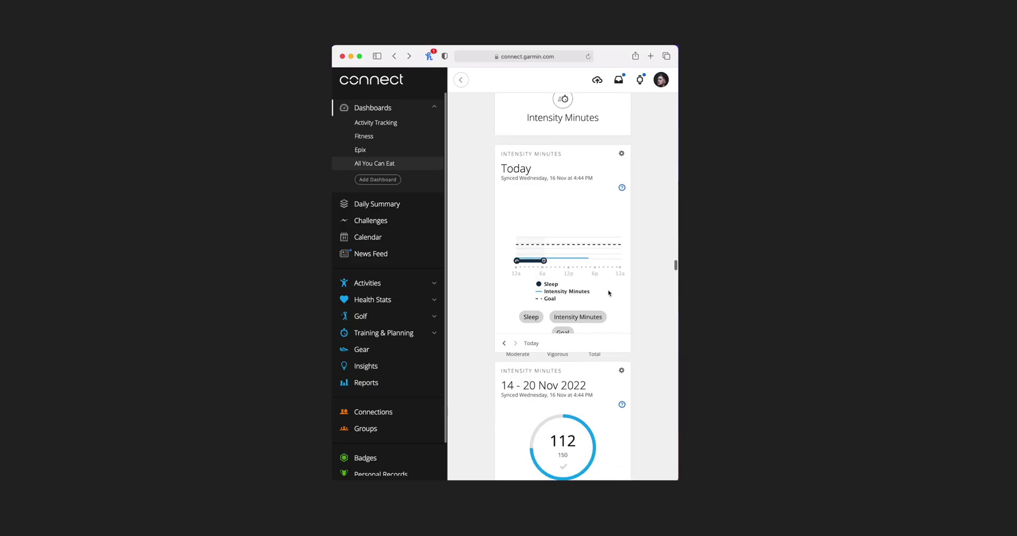
scroll(608, 292, up, 3)
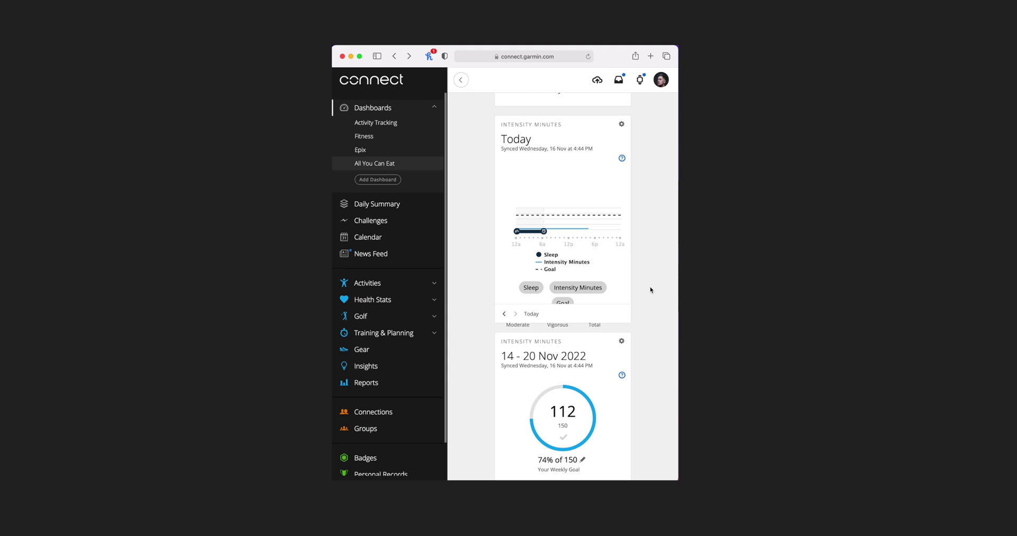
scroll(651, 290, down, 4)
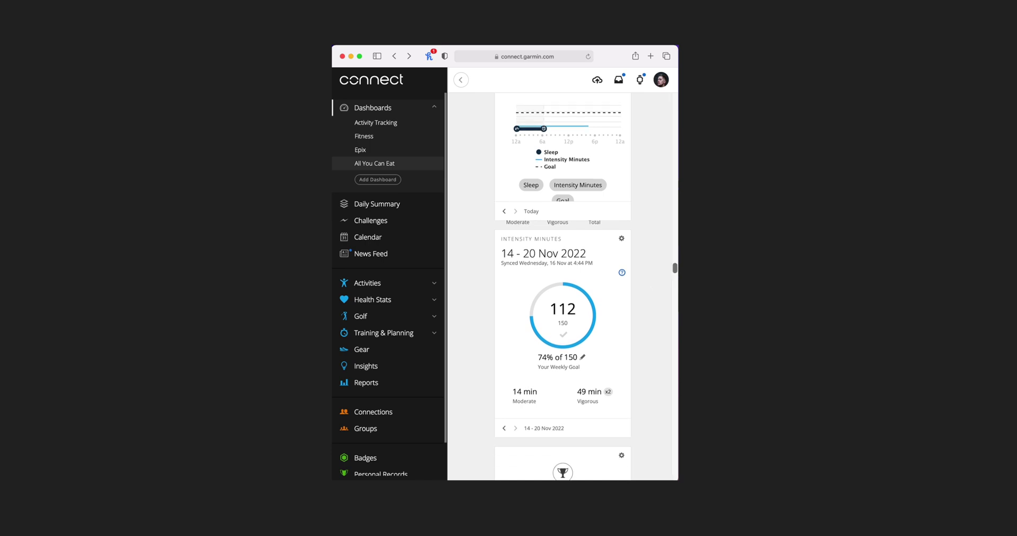
scroll(655, 305, down, 1)
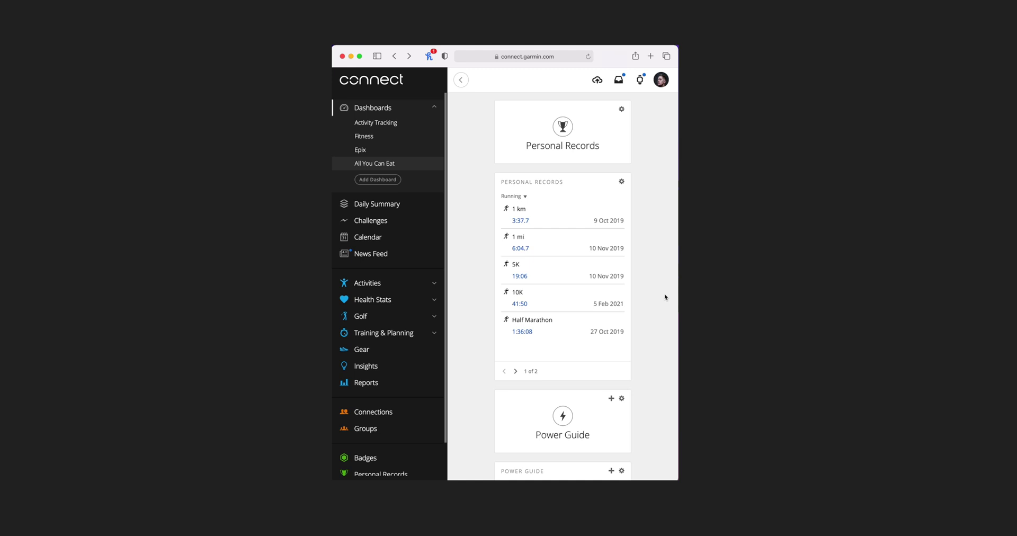
Go to page 2 of 2 of Personal Records, listing Marathon and Longest Run.
click(516, 372)
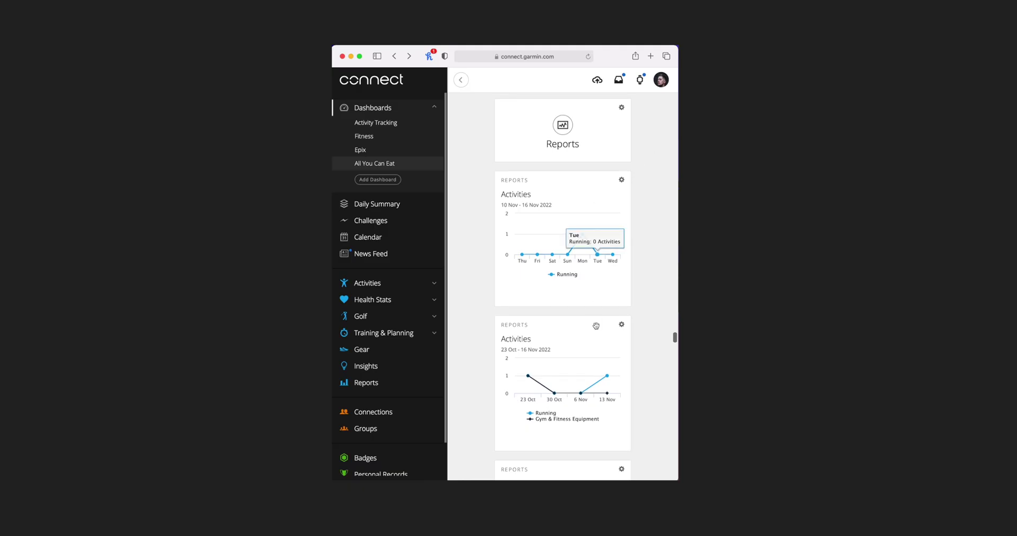
Scroll down to the Reports Activities chart for 23 Oct - 16 Nov.
scroll(596, 326, down, 10)
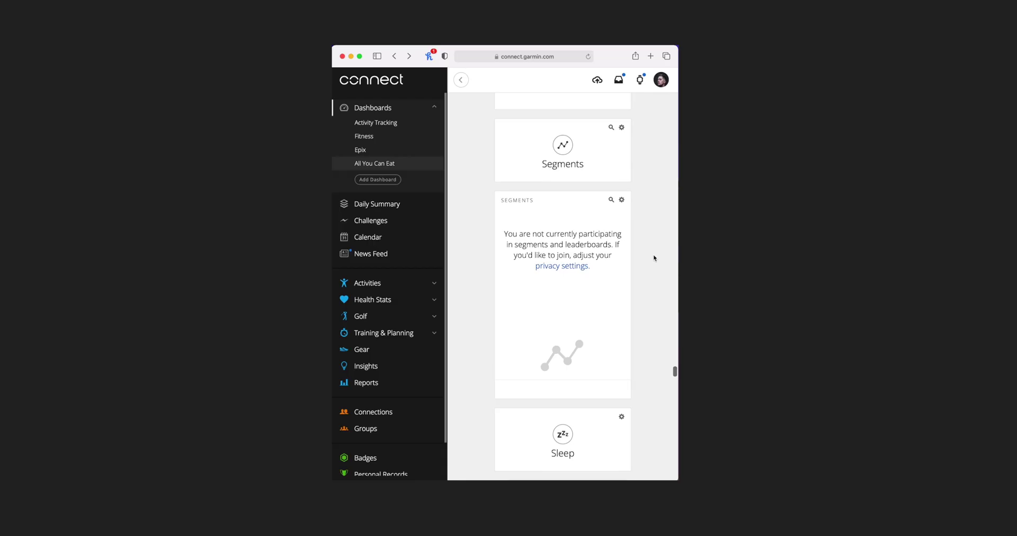
Scroll to the Sleep widgets showing 6h 6m total, 1h 2m deep and 1h 53m REM.
scroll(637, 228, down, 1)
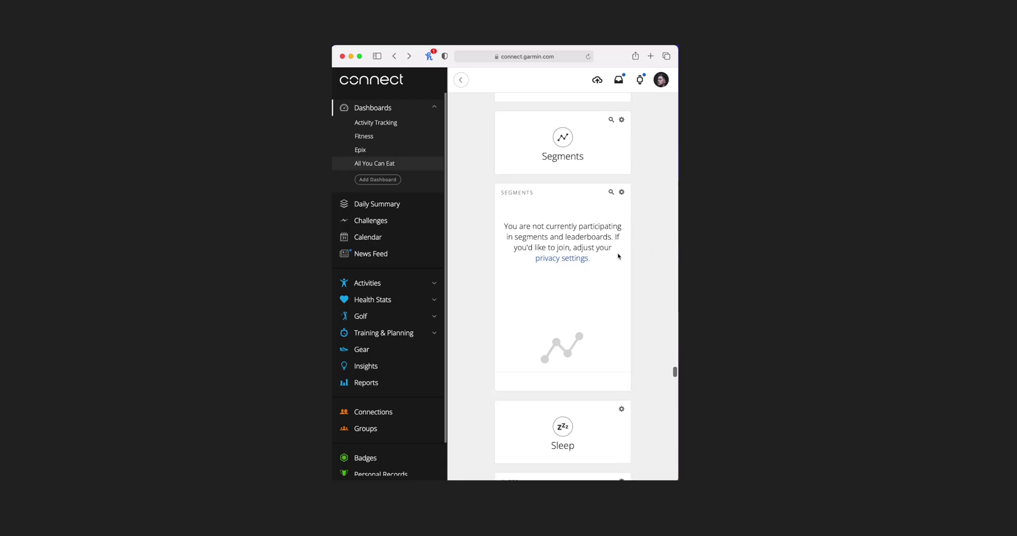
scroll(647, 245, down, 1)
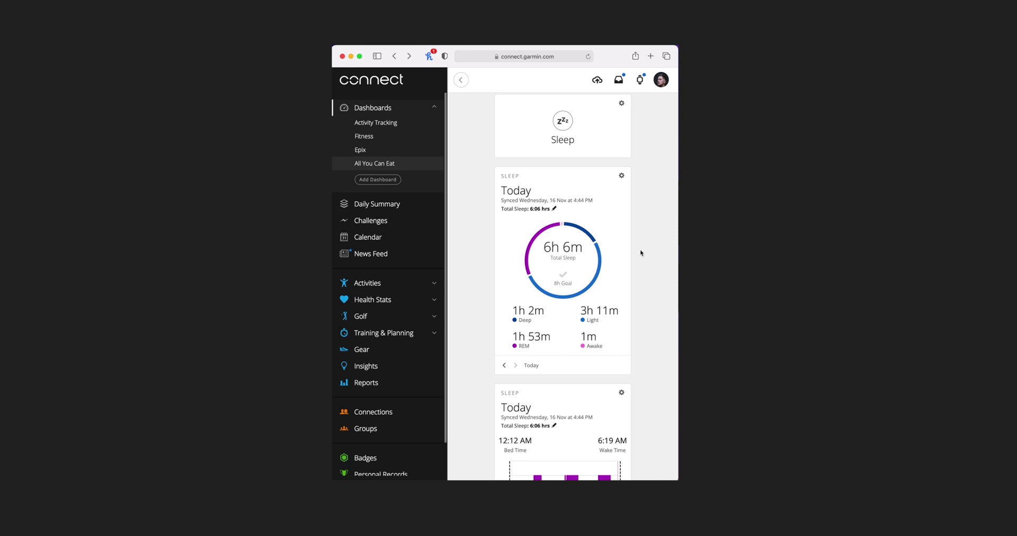
Scroll through the Sleep widgets and read the overnight SpO2 chart values.
scroll(641, 253, down, 1)
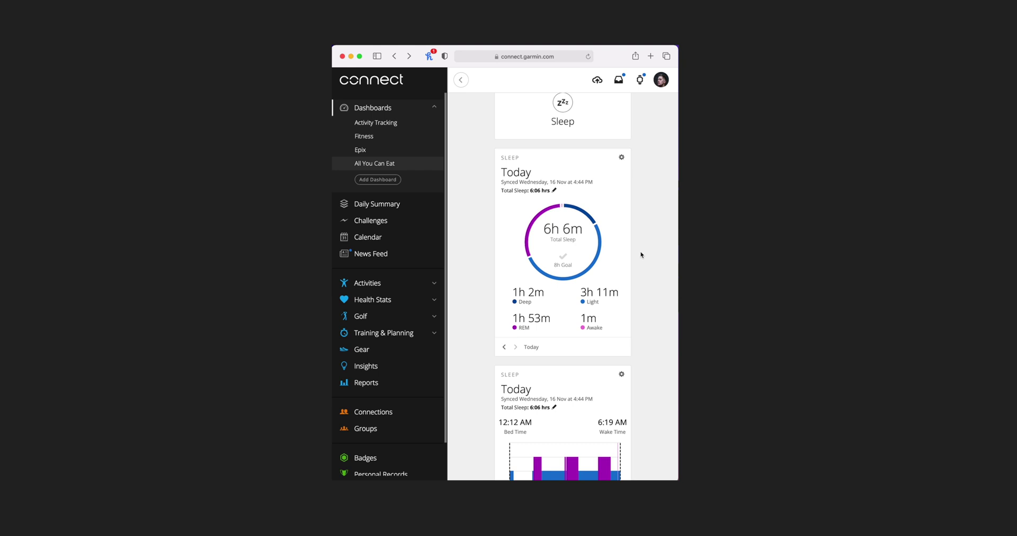
scroll(640, 255, down, 5)
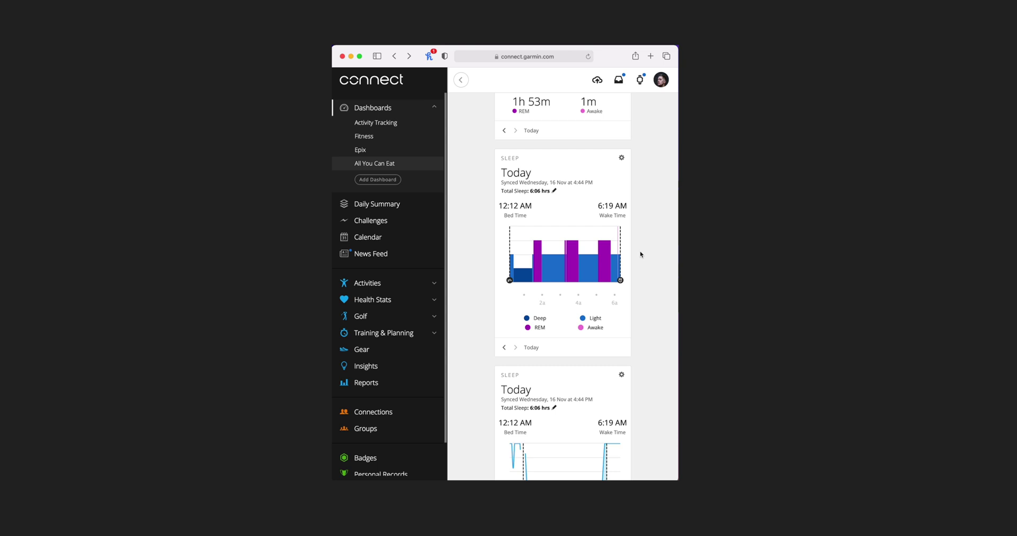
scroll(640, 255, down, 4)
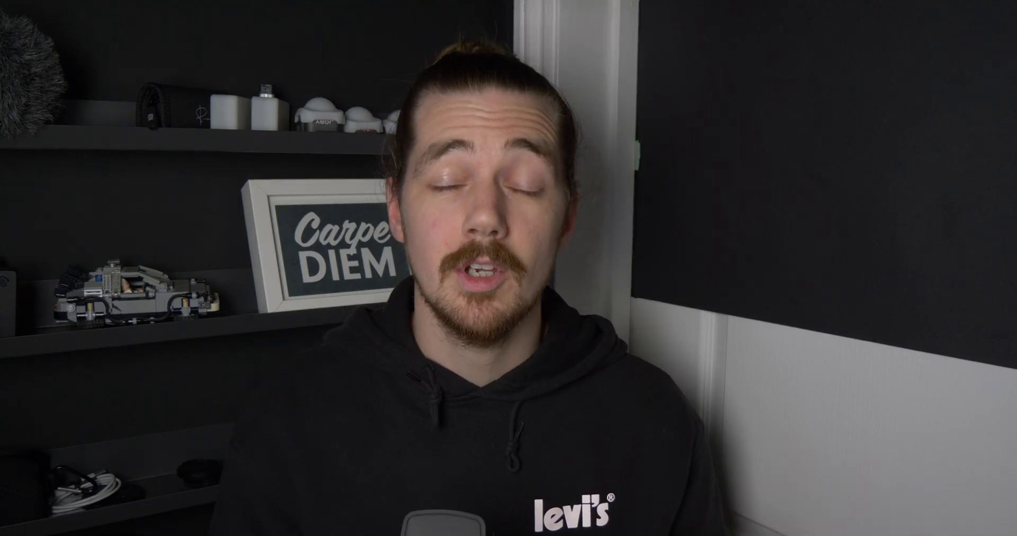
scroll(640, 255, down, 8)
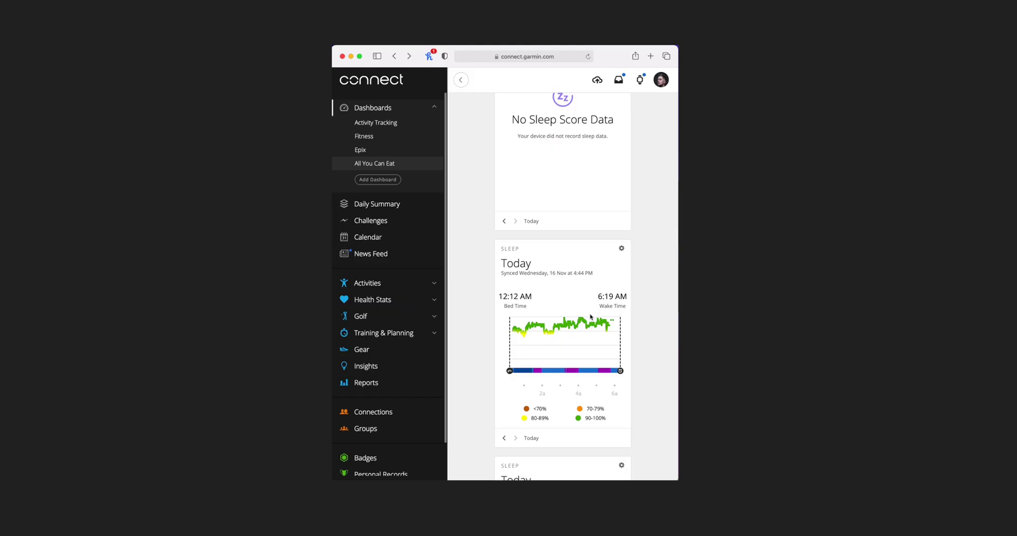
mouse_move(588, 325)
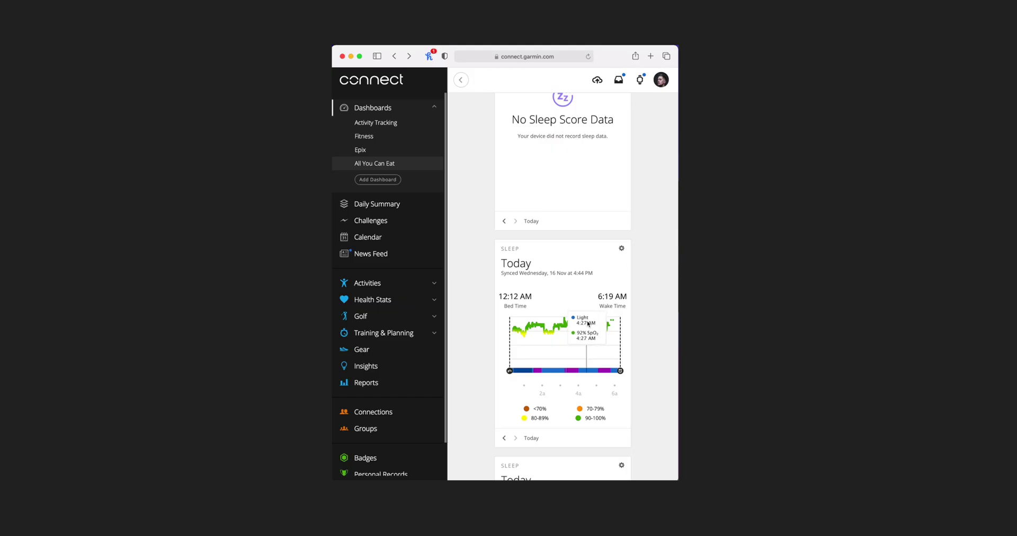
scroll(644, 305, down, 5)
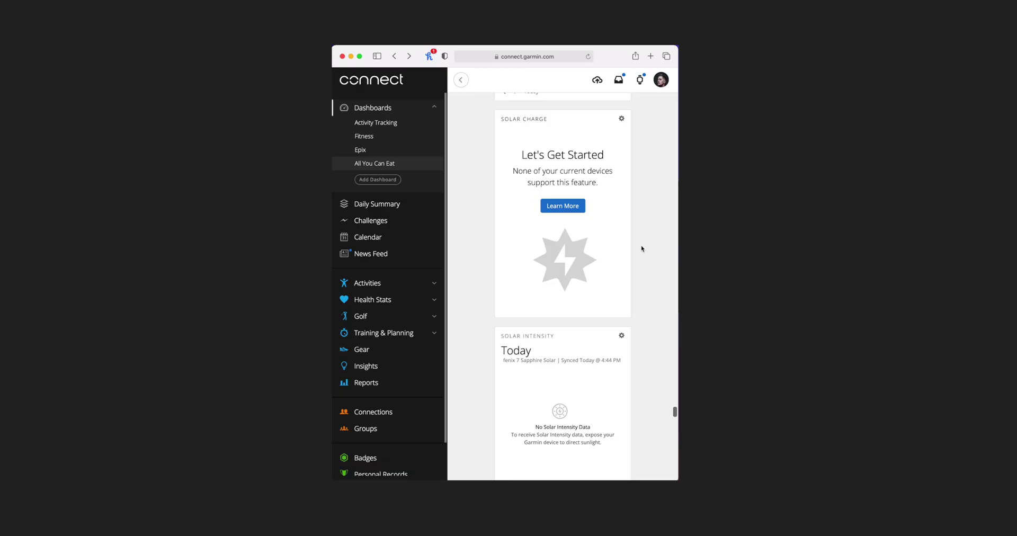
Scroll past the Solar Intensity card to the Steps widgets showing 3,231 steps today.
scroll(642, 248, down, 5)
scroll(642, 248, up, 2)
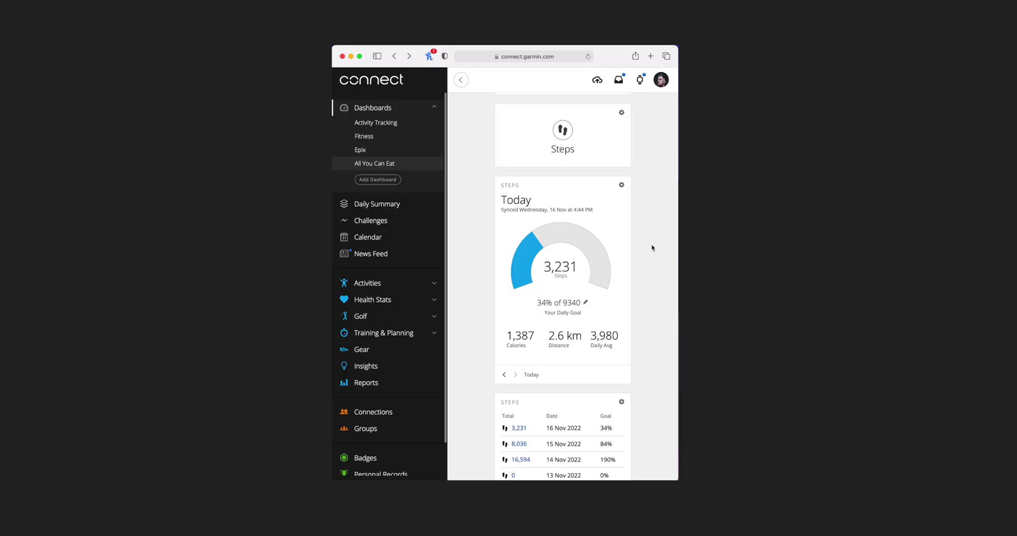
scroll(652, 247, down, 5)
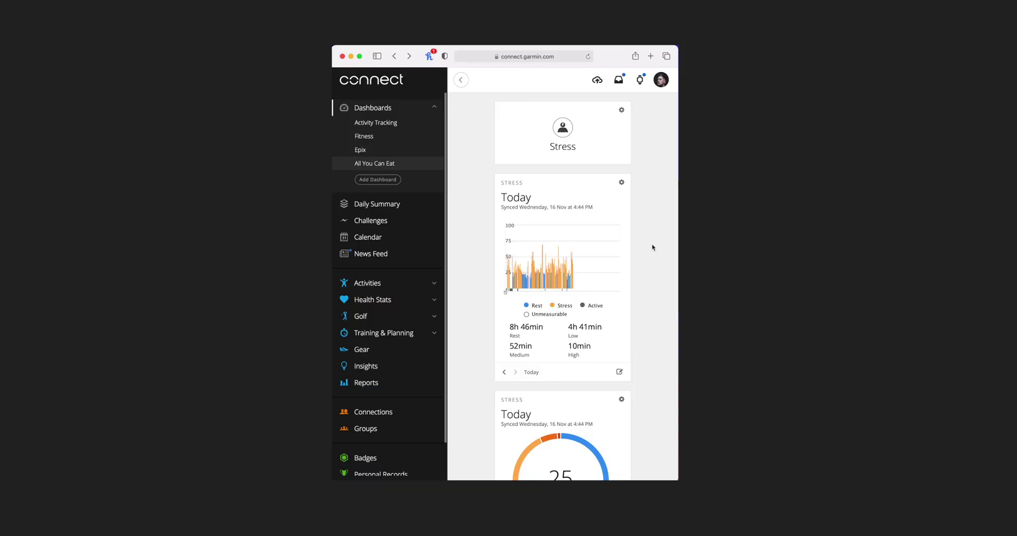
scroll(652, 249, down, 2)
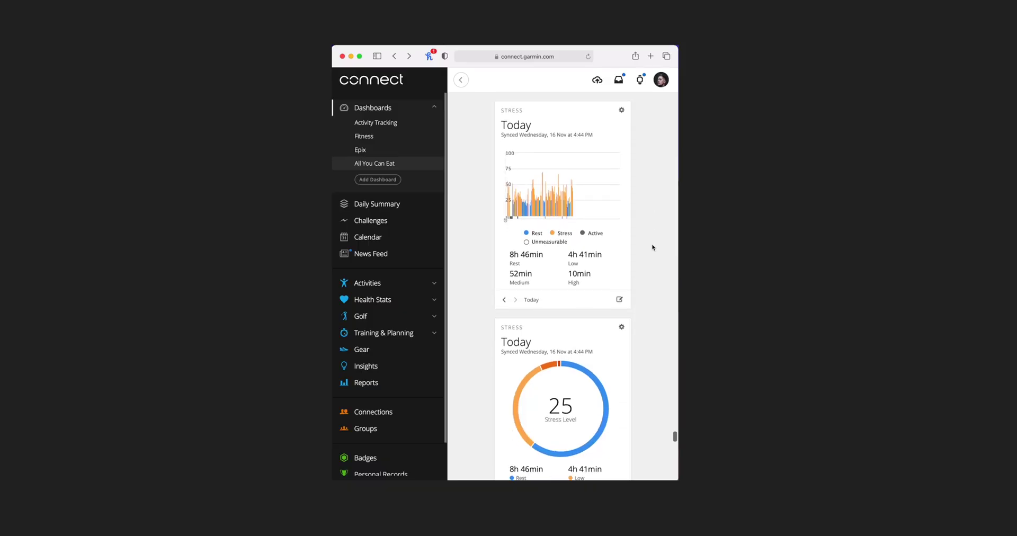
scroll(652, 247, up, 1)
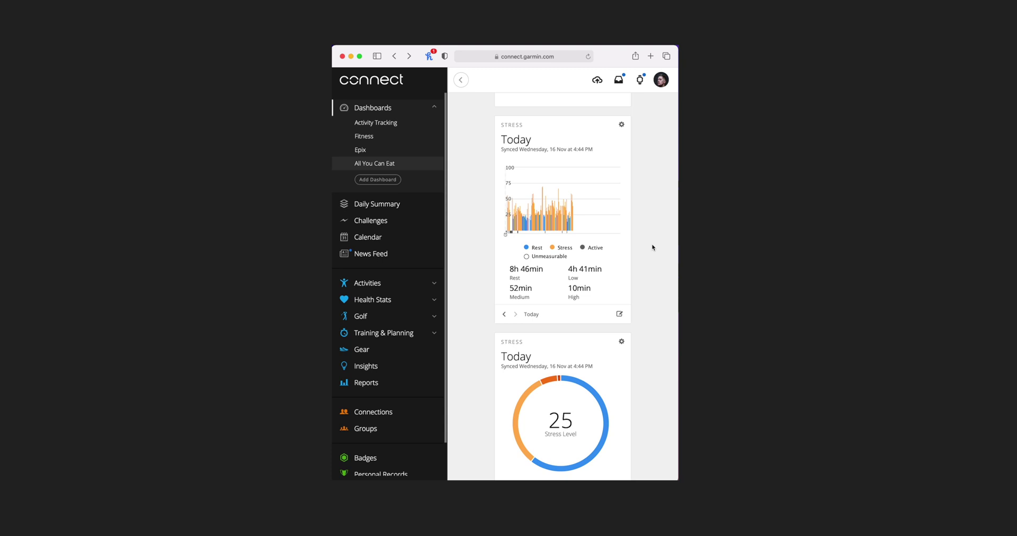
scroll(652, 247, down, 3)
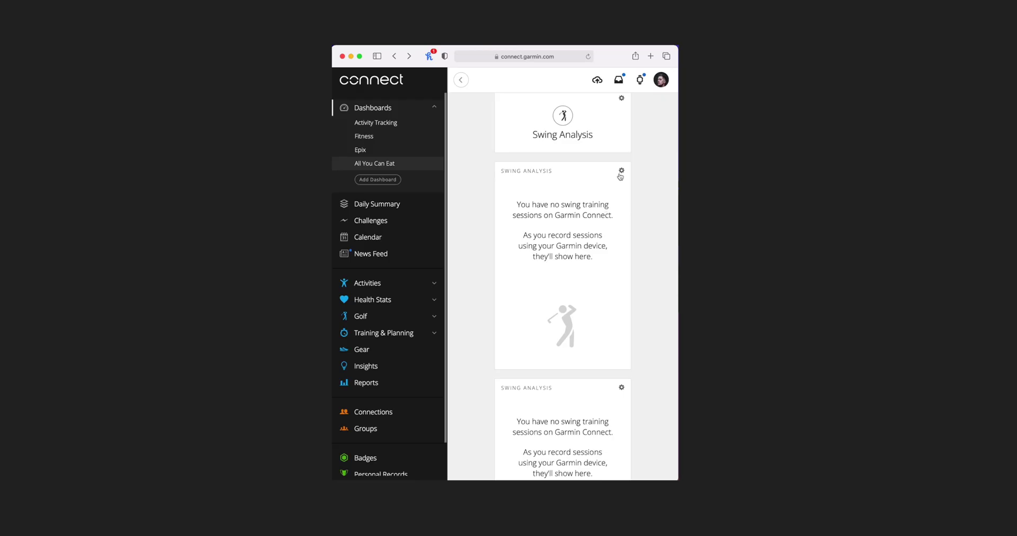
click(621, 171)
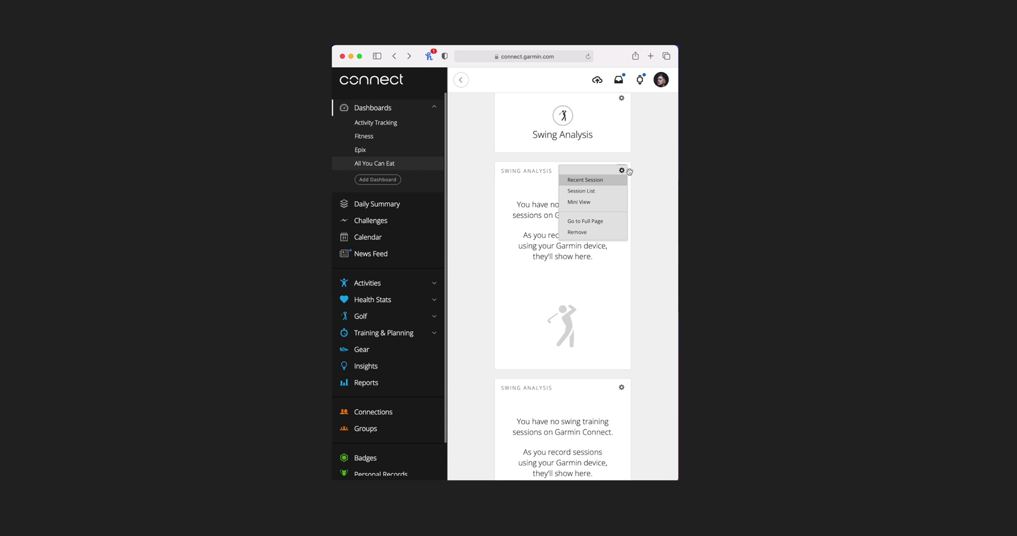
click(644, 186)
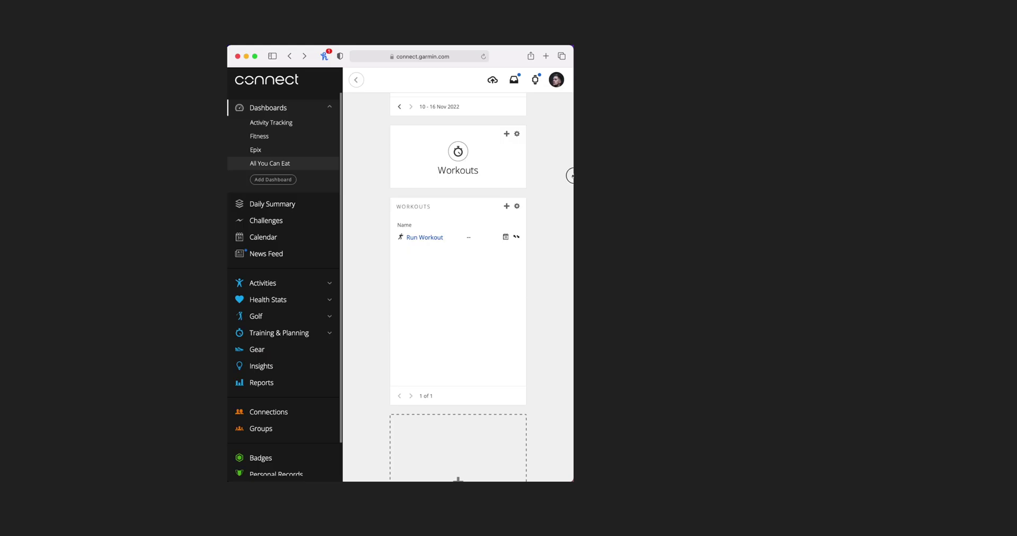
Widen the Safari window so the dashboard shows three widget columns.
drag(570, 176, 807, 186)
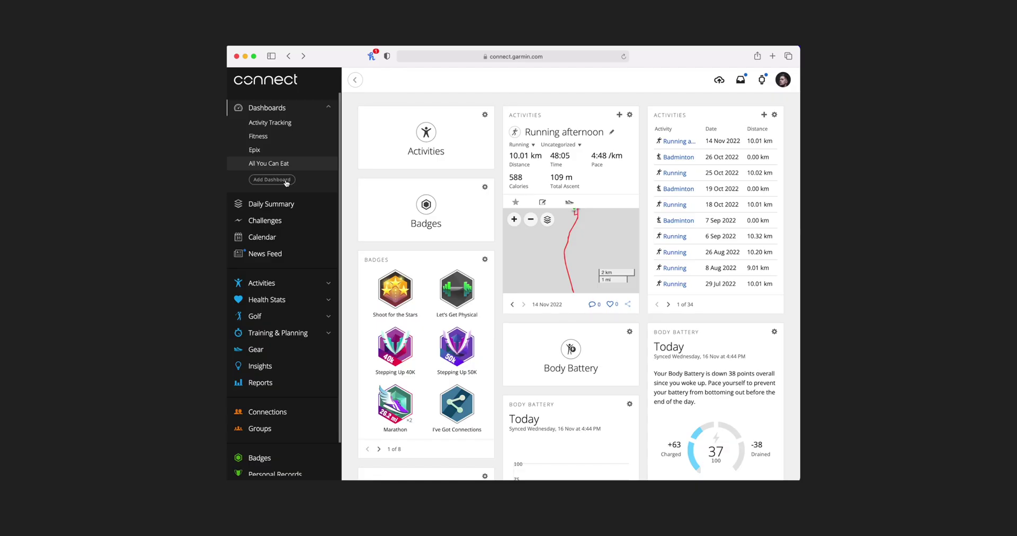
Add a new dashboard from the sidebar and name it 'Running'.
click(286, 181)
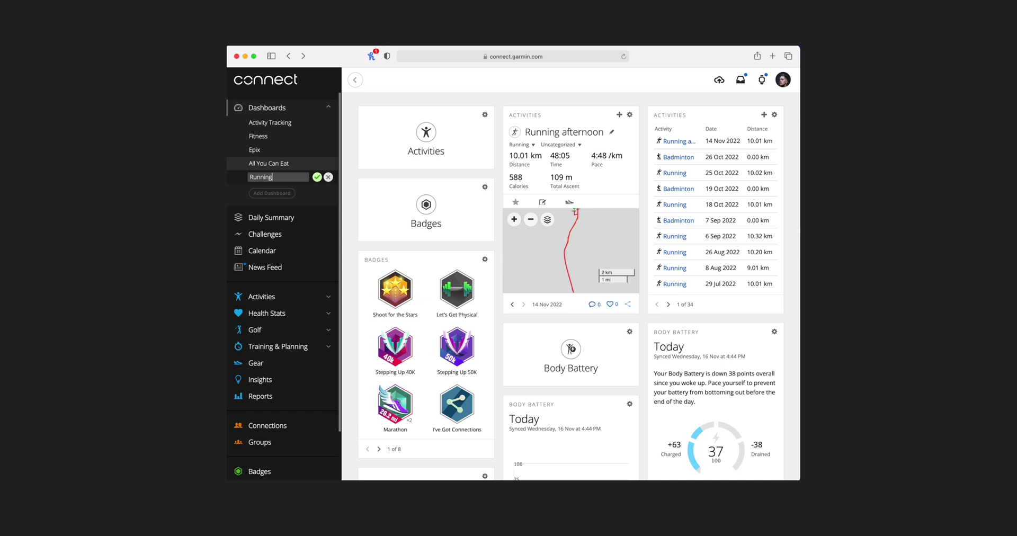
text(Running)
key(Return)
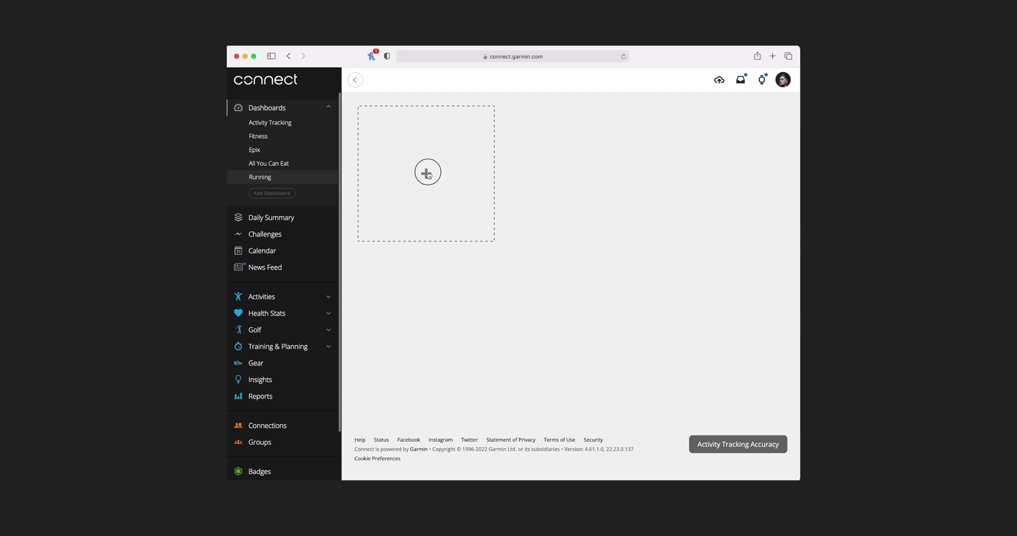
Add an Activities widget showing the 10.01 km afternoon run and open its display options.
click(424, 170)
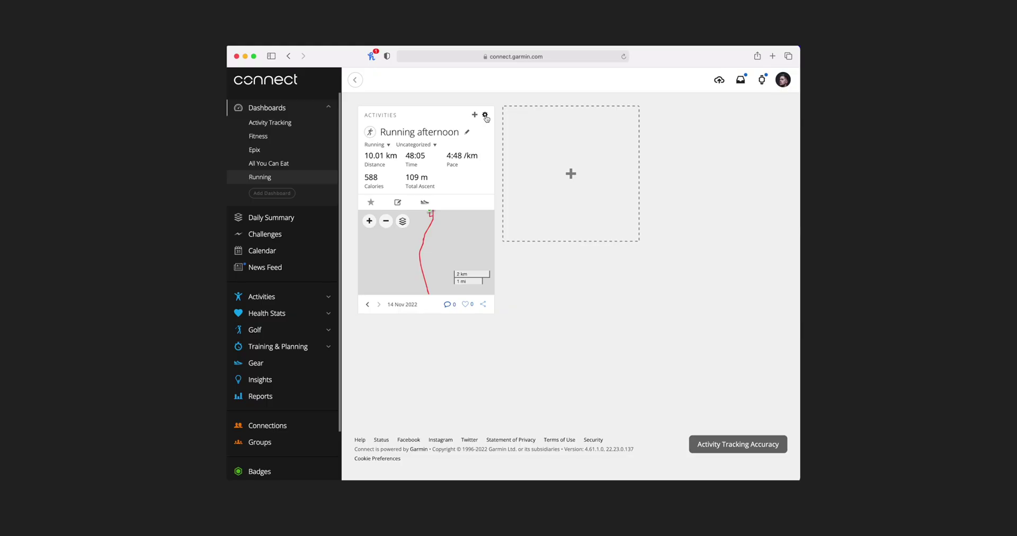
click(485, 115)
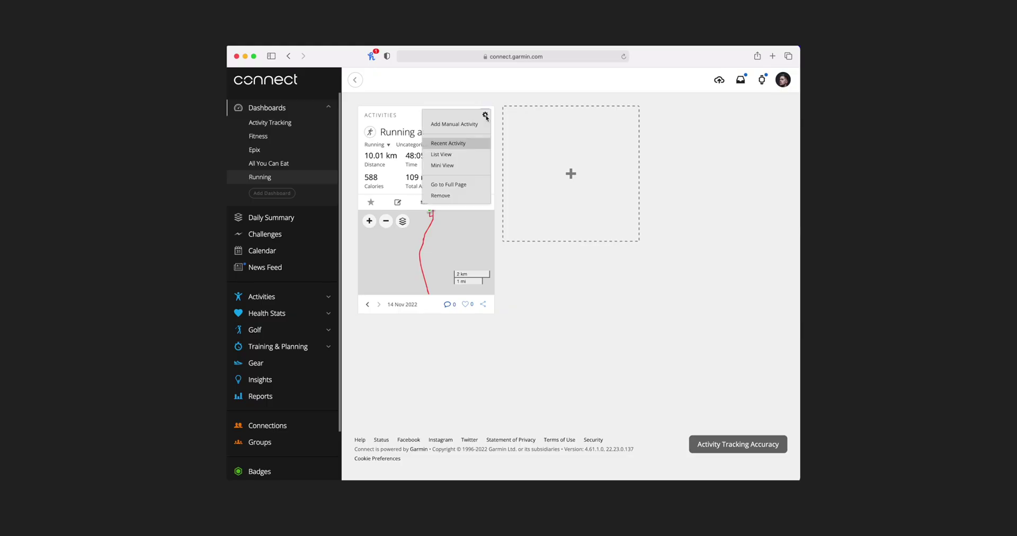
click(464, 156)
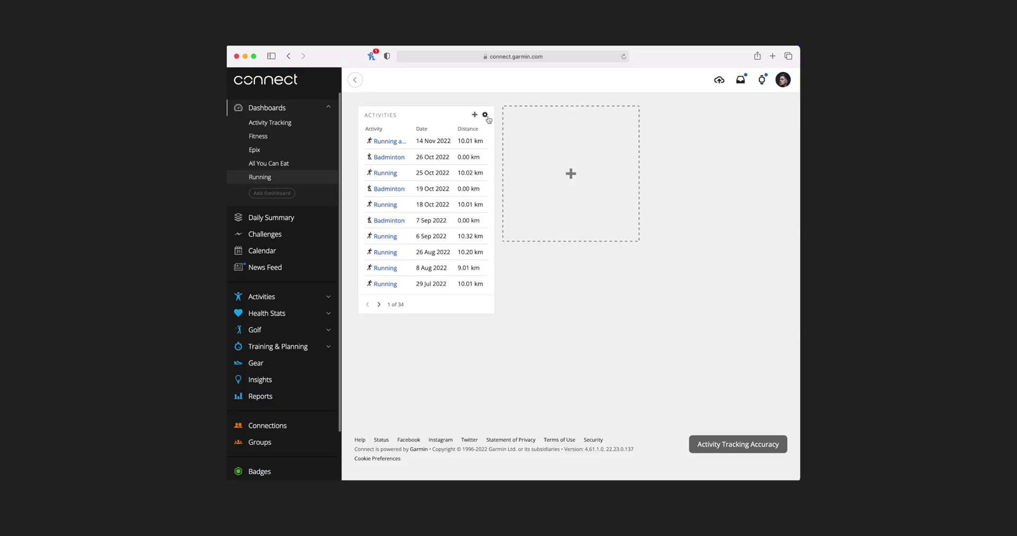
click(485, 116)
click(478, 145)
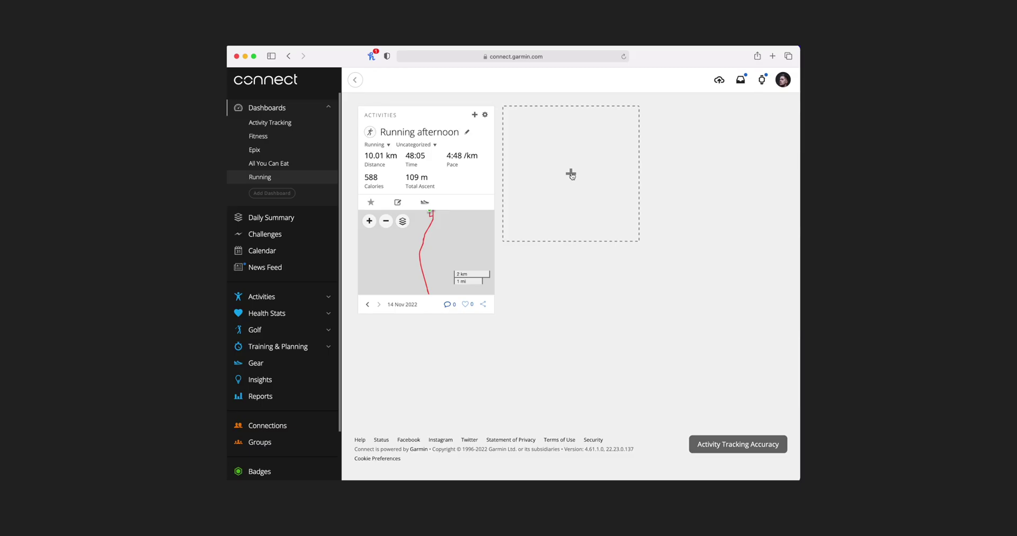
click(570, 172)
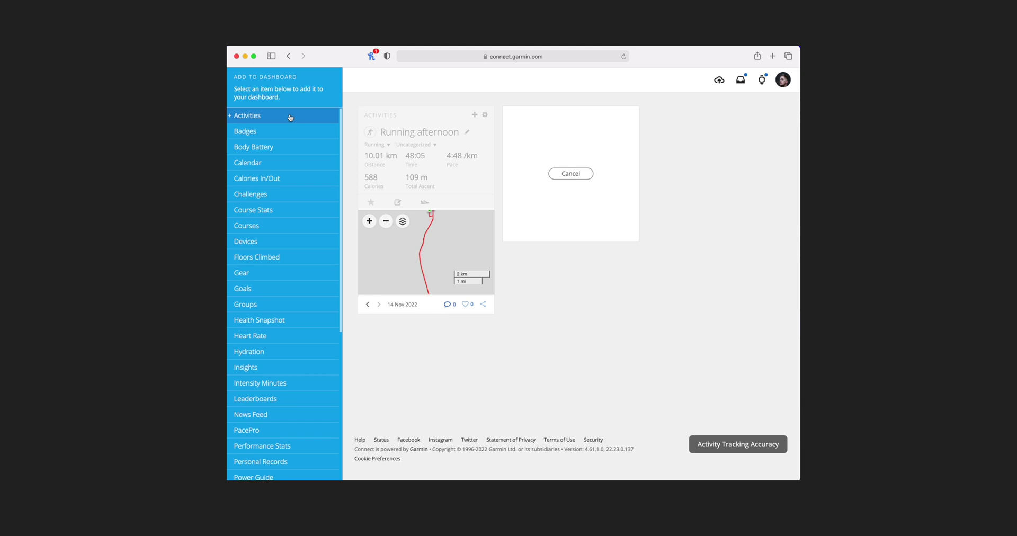
Add a second Activities widget in Mini View and move it to the top-left slot.
click(265, 117)
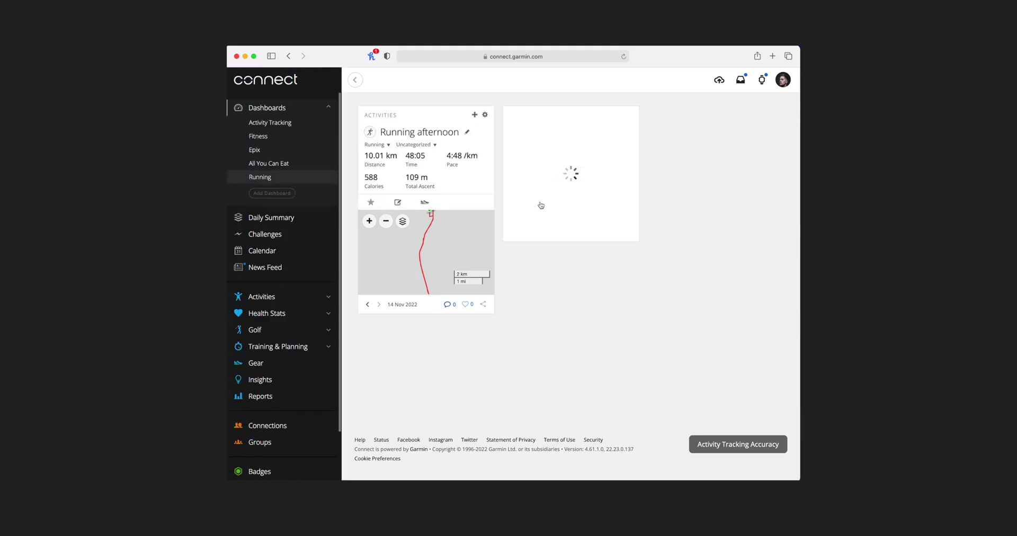
click(630, 114)
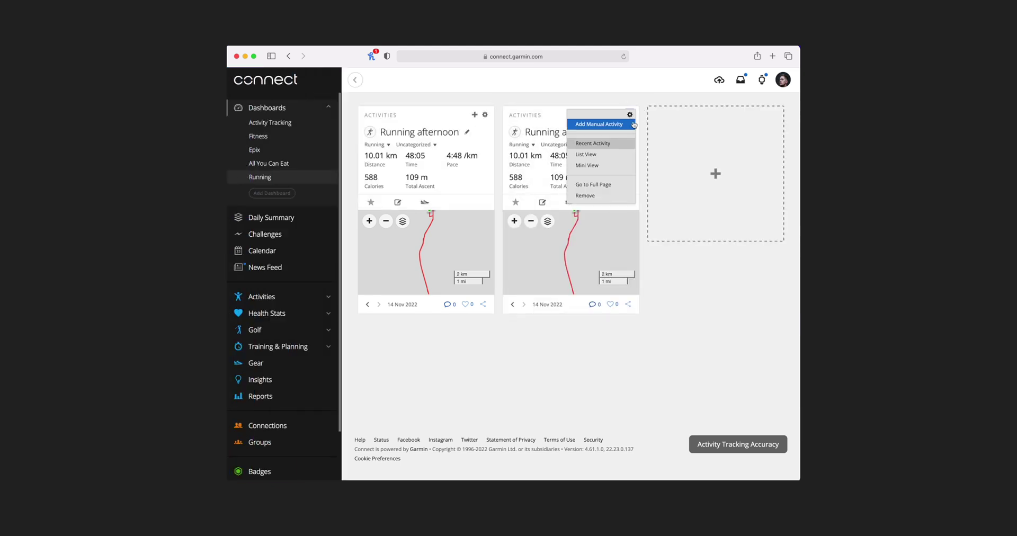
click(598, 166)
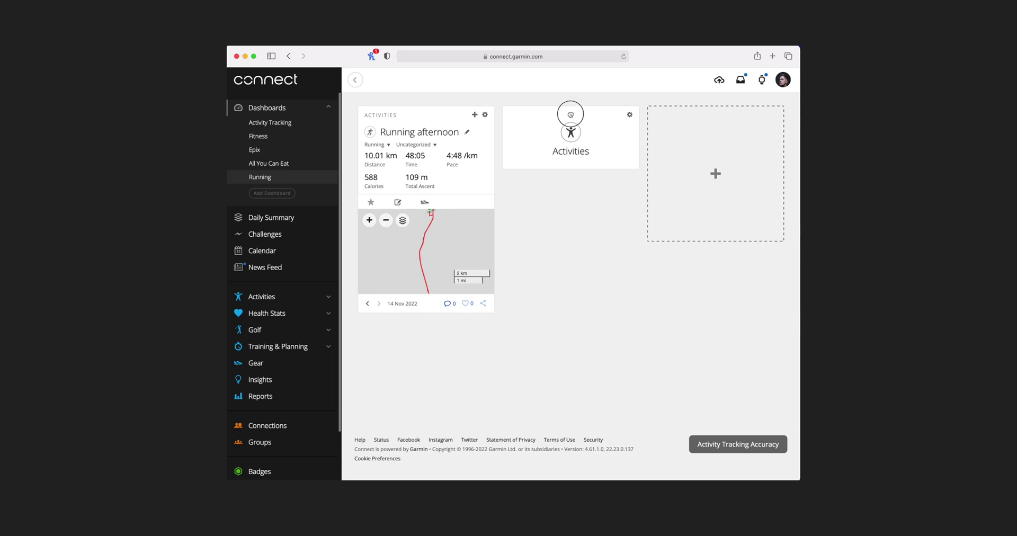
drag(570, 114, 428, 112)
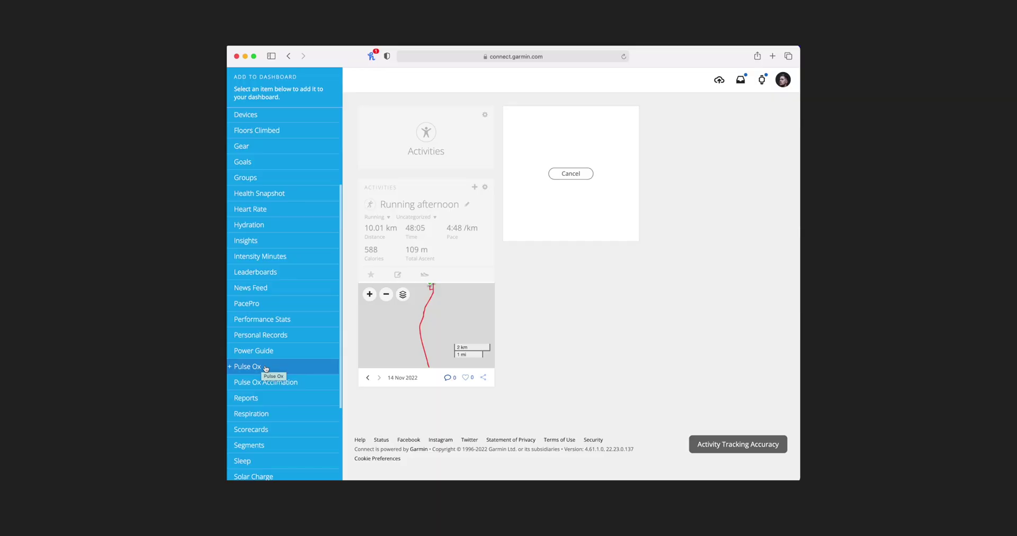
Add Pulse Ox and Insights widgets, setting Insights to the Insights Comparison view.
click(266, 368)
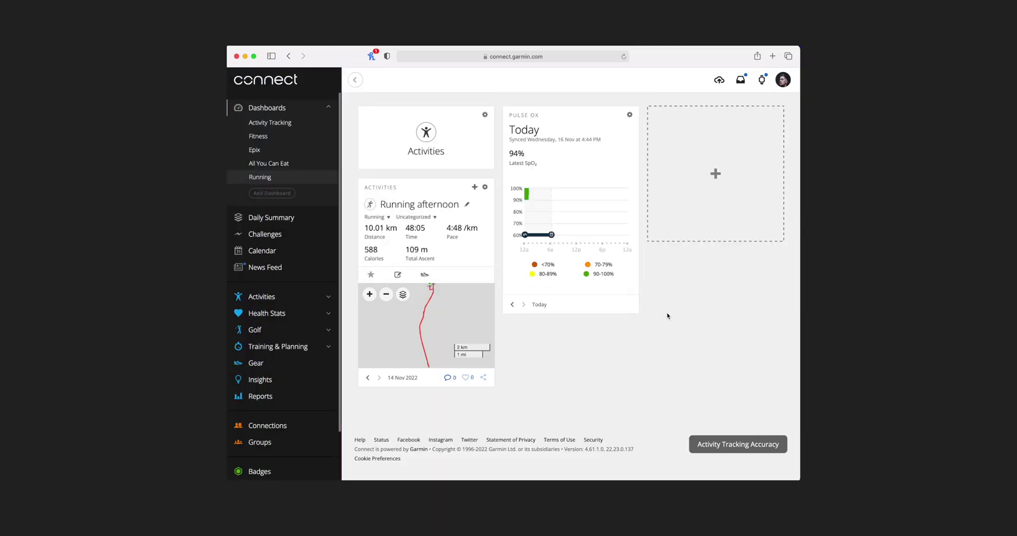
click(716, 174)
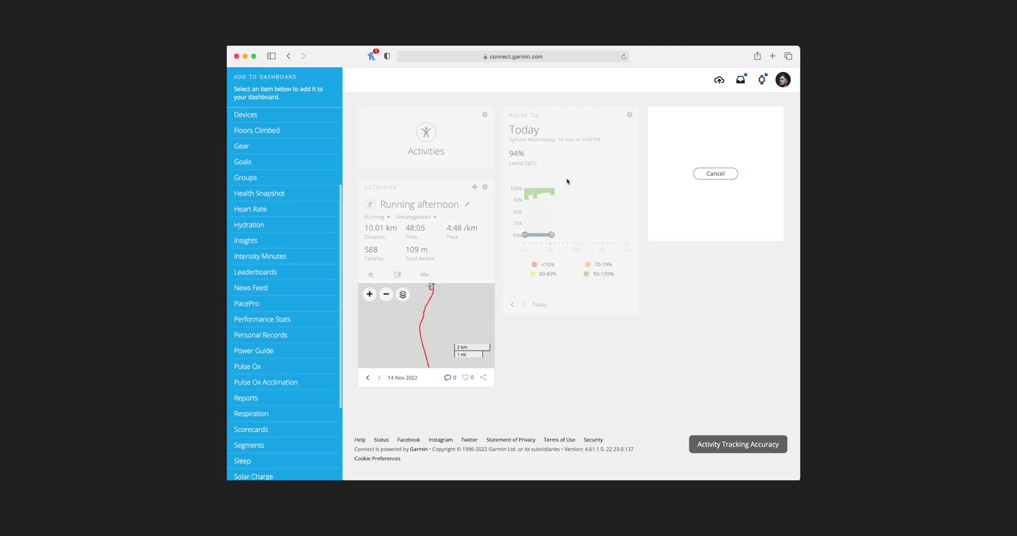
click(265, 242)
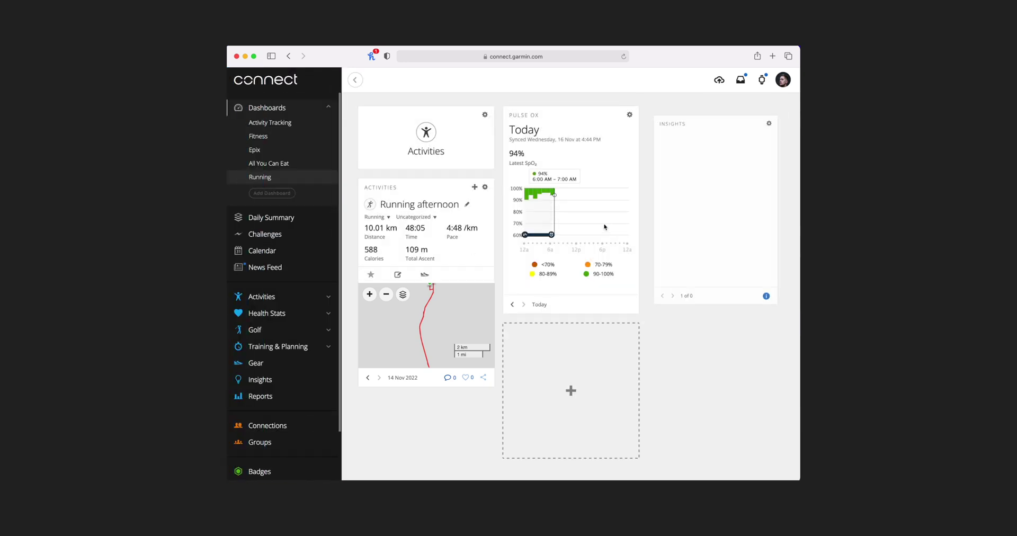
click(774, 117)
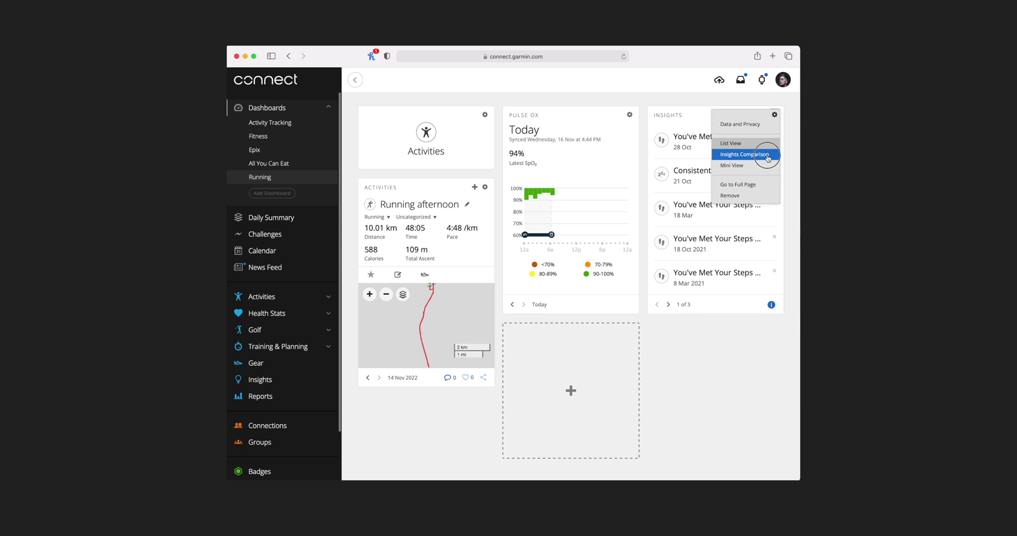
click(767, 155)
mouse_move(703, 266)
Add a Heart Rate widget in the empty slot and drag it below the Activities card.
click(570, 391)
click(269, 206)
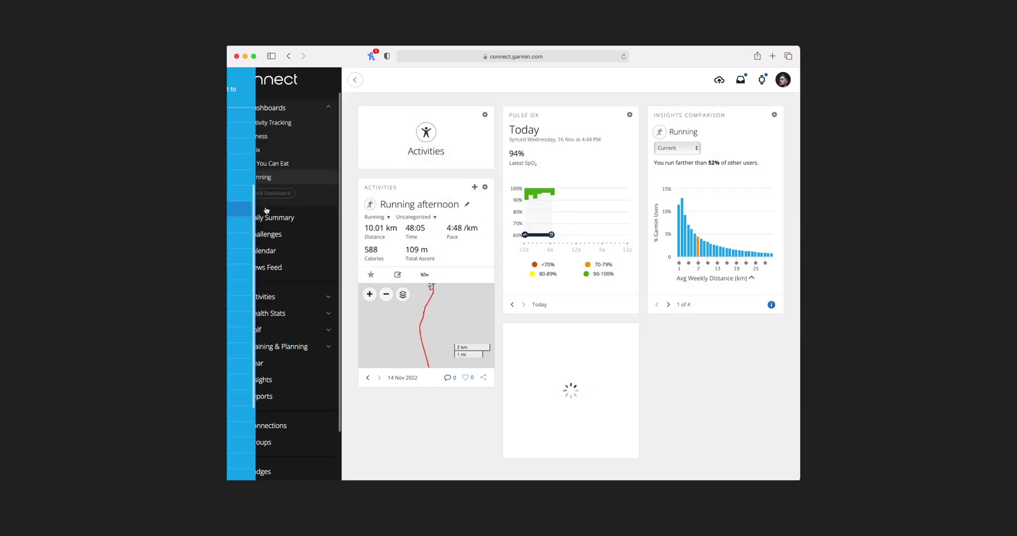
scroll(669, 377, down, 3)
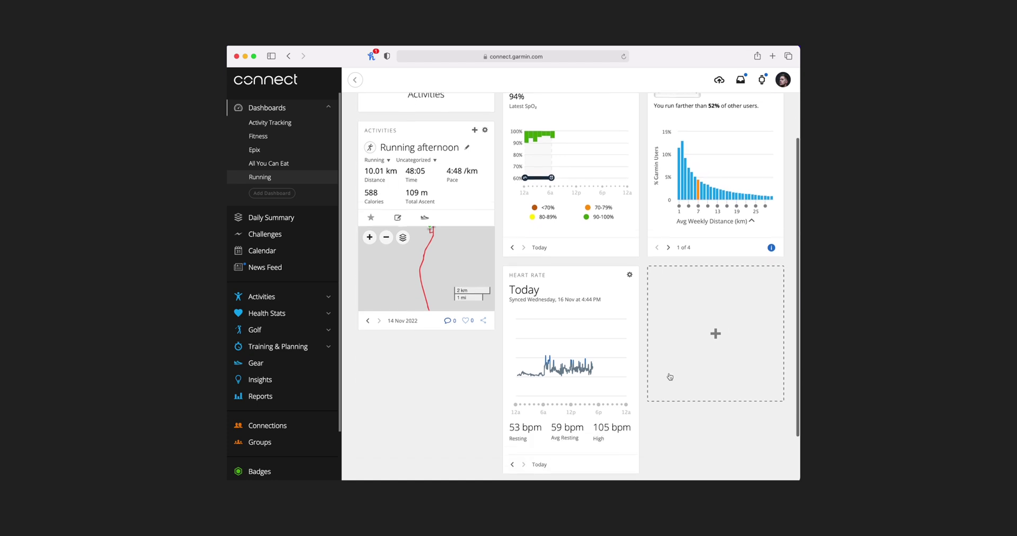
mouse_move(599, 301)
drag(564, 255, 423, 367)
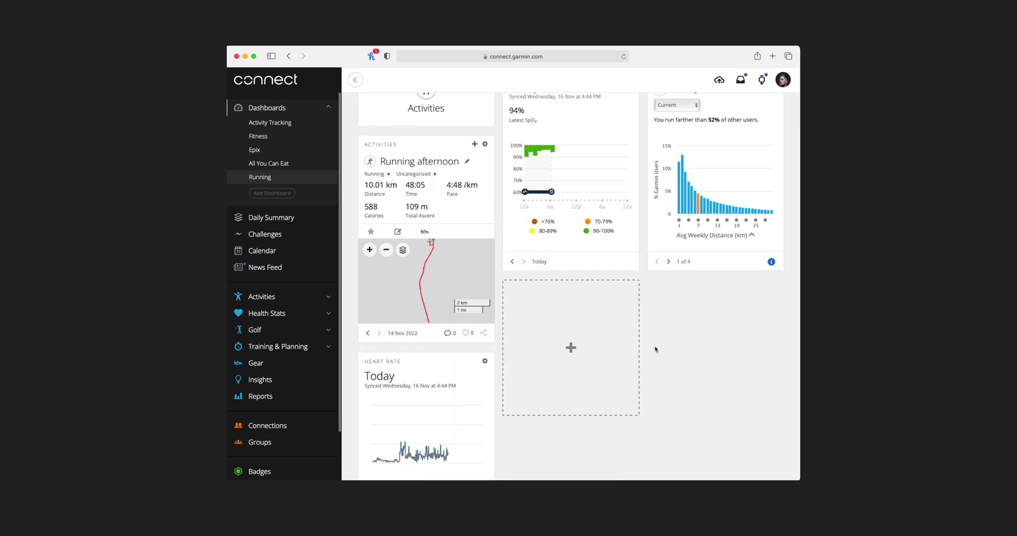
Add a Gear widget to the empty slot and open its gear picker.
click(572, 348)
scroll(305, 265, up, 2)
click(297, 261)
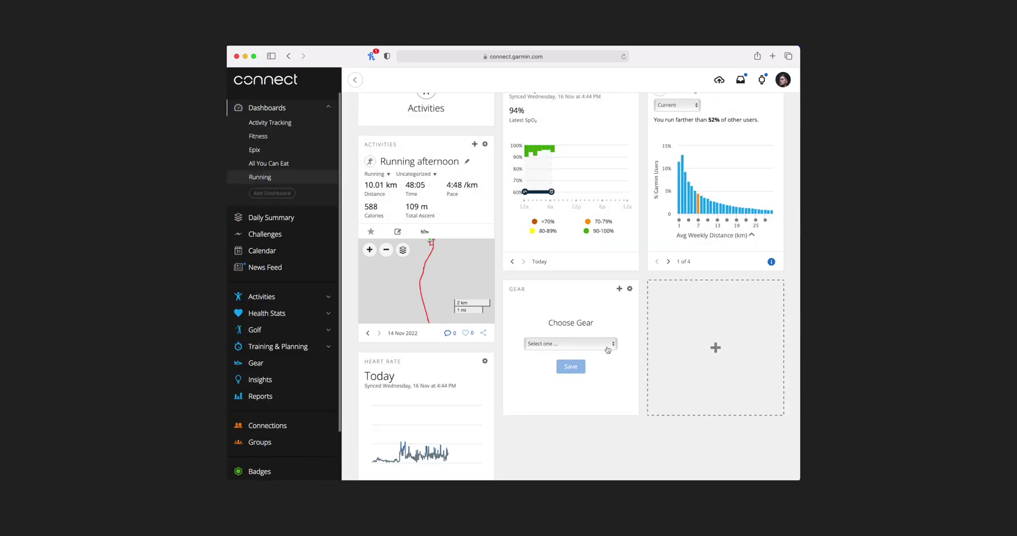
click(598, 344)
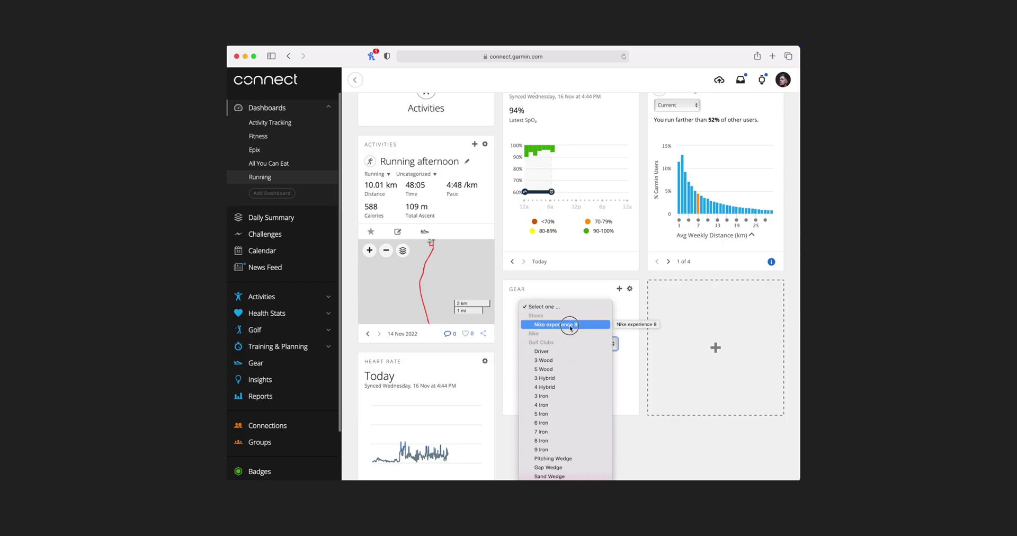
Set the Gear widget to track the Nike experience 8 shoes and save it.
click(604, 324)
click(580, 370)
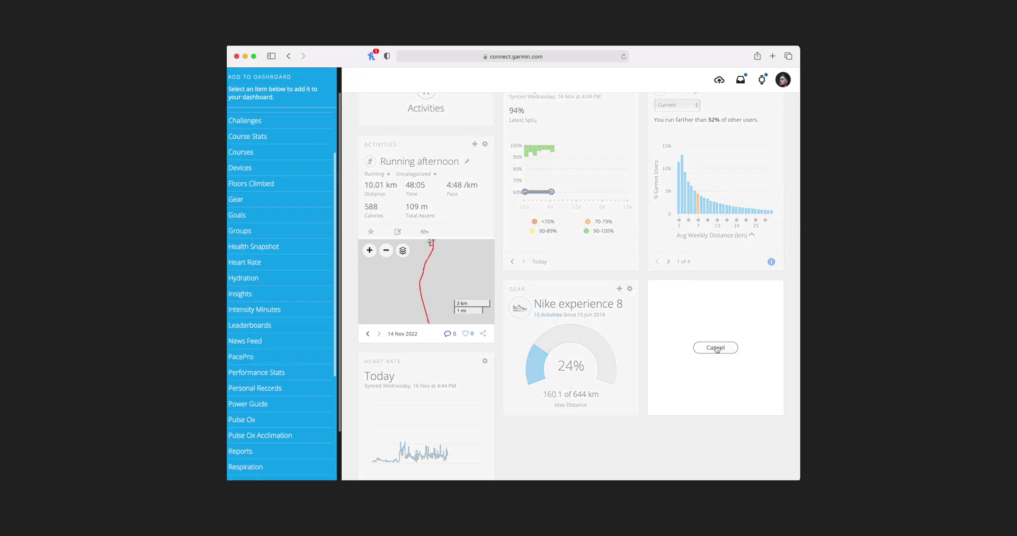
scroll(268, 136, up, 3)
Add Badges and Challenges widgets, then remove the Floors Climbed widget.
click(268, 136)
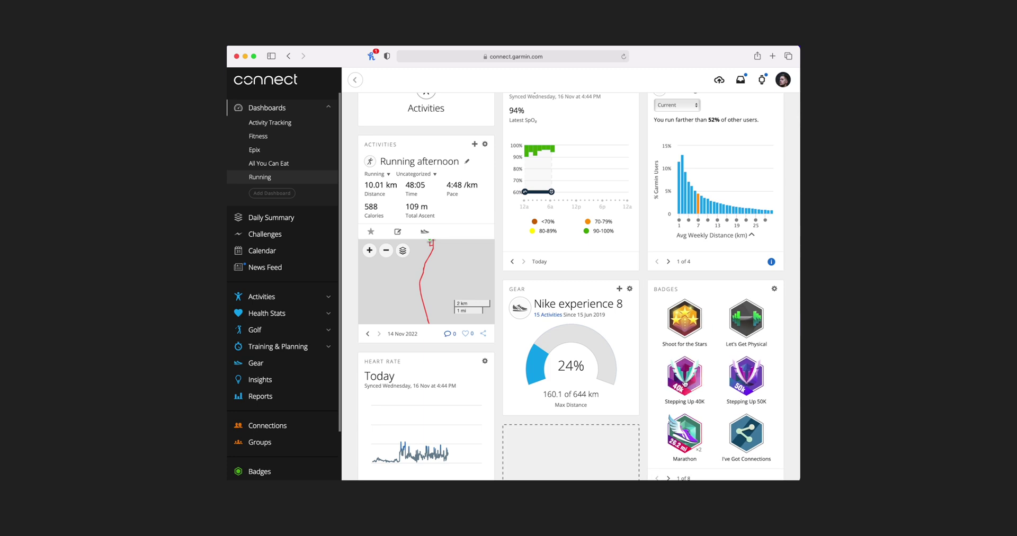
scroll(710, 370, down, 1)
scroll(710, 371, down, 3)
click(570, 431)
click(268, 154)
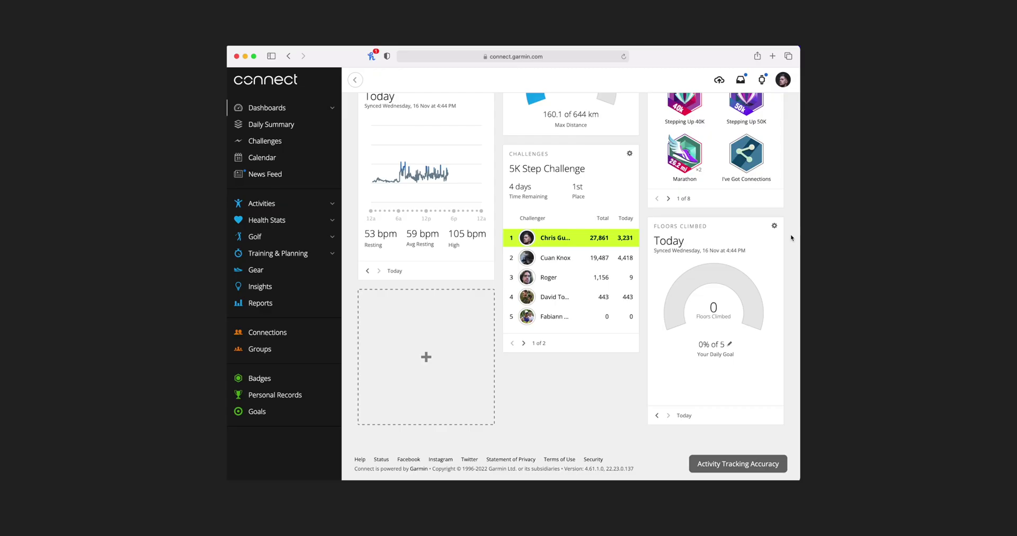
click(775, 227)
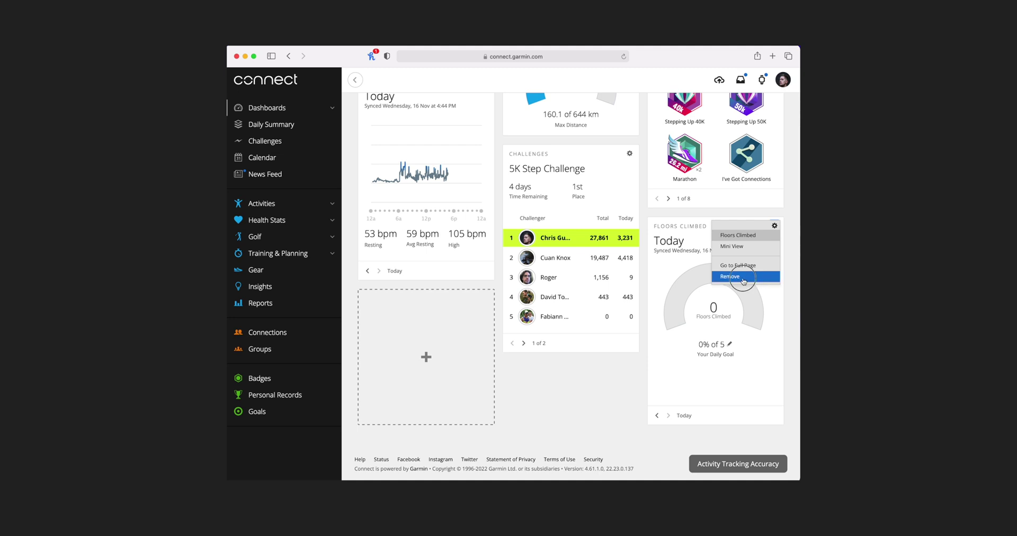
click(743, 279)
Fill the empty slot left by Floors Climbed with a Body Battery widget reading 37.
click(715, 357)
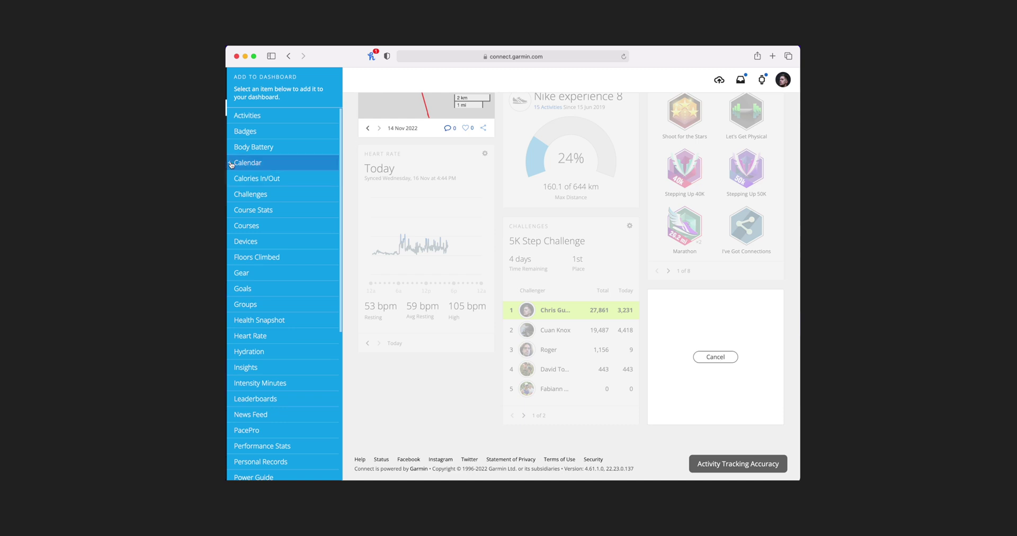
click(246, 149)
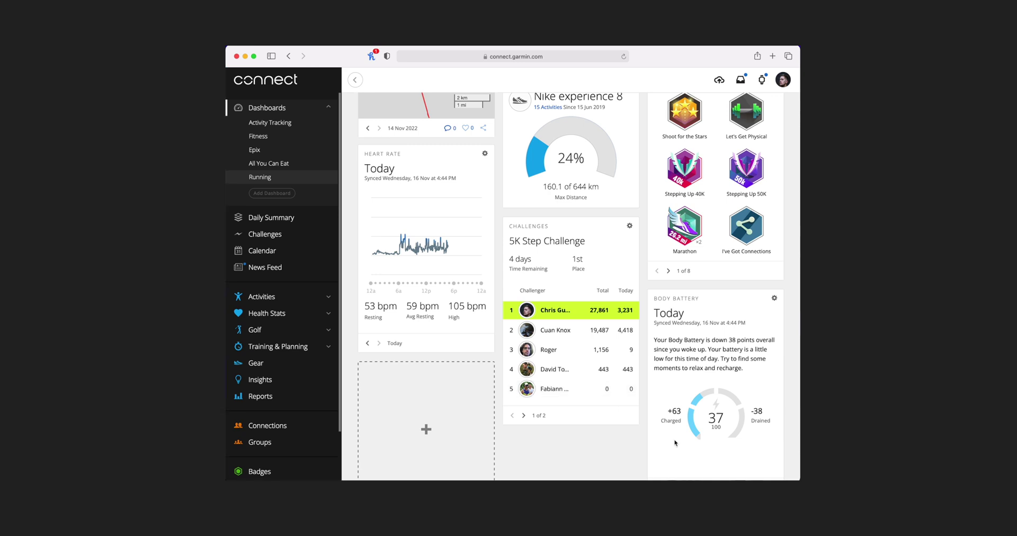
scroll(675, 442, down, 2)
scroll(683, 439, up, 6)
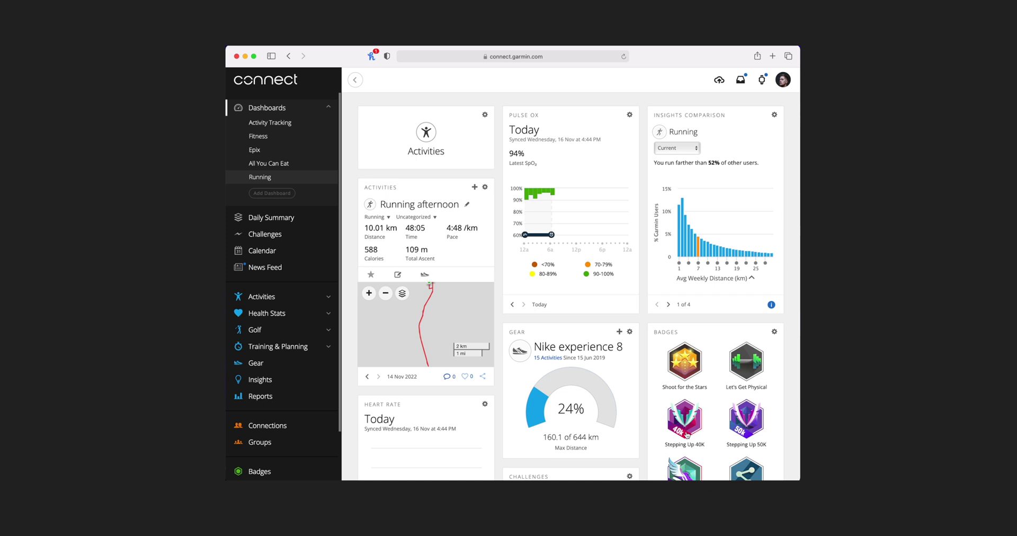
Add a Reports widget to an empty slot showing the VO2 Max report.
scroll(530, 344, down, 6)
click(429, 357)
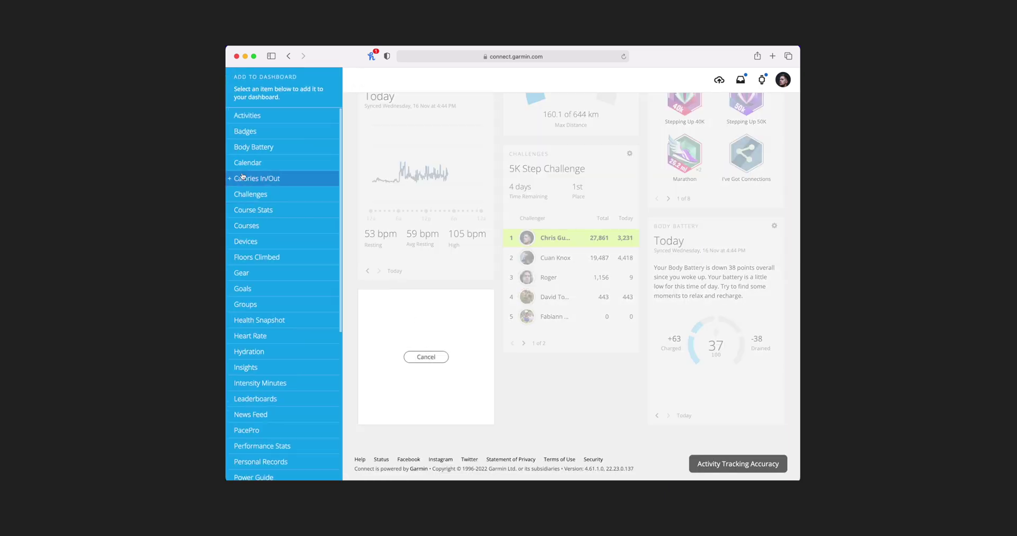
click(273, 281)
click(445, 354)
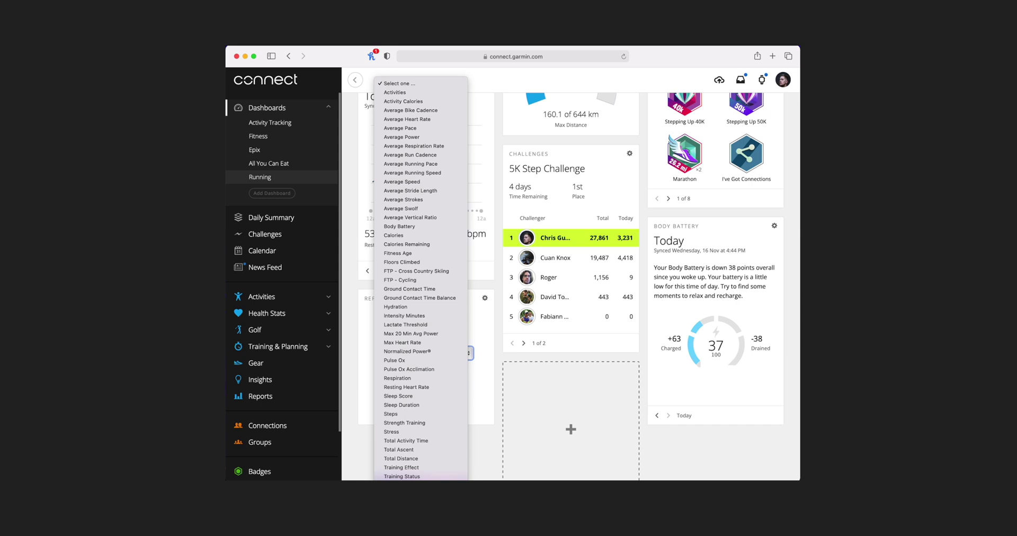
click(498, 420)
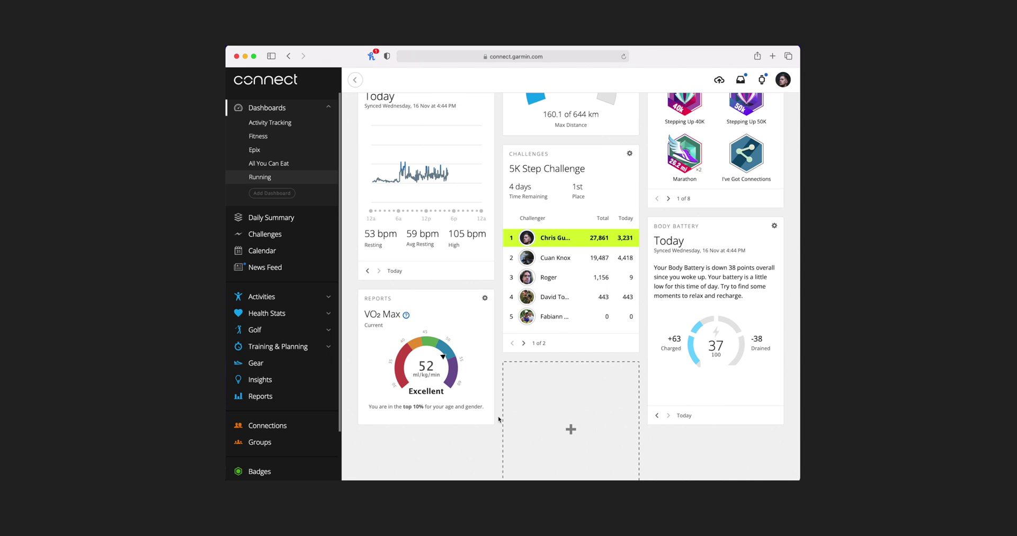
Add a second Reports widget showing the Average Pace report.
click(517, 403)
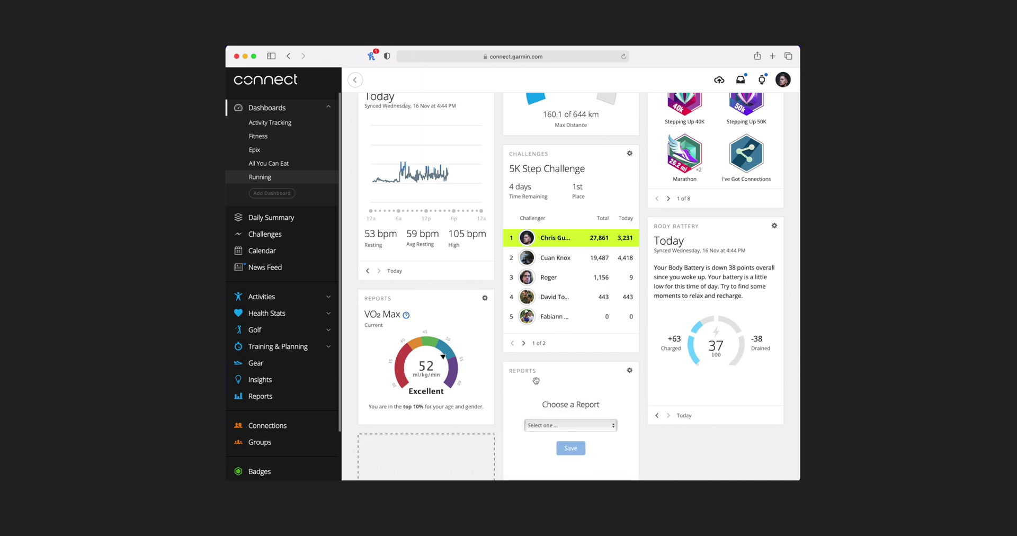
click(570, 425)
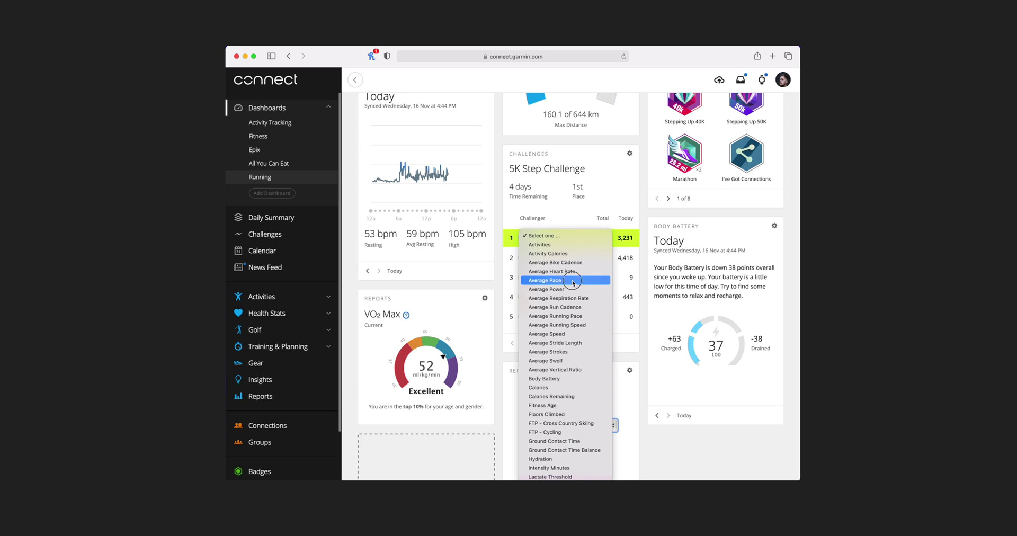
click(572, 281)
scroll(606, 402, down, 2)
mouse_move(600, 372)
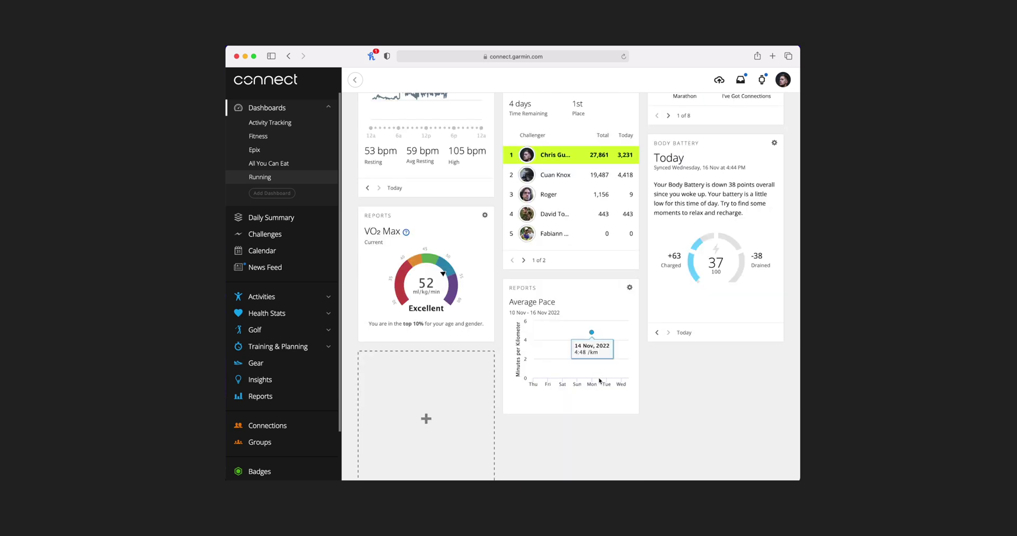